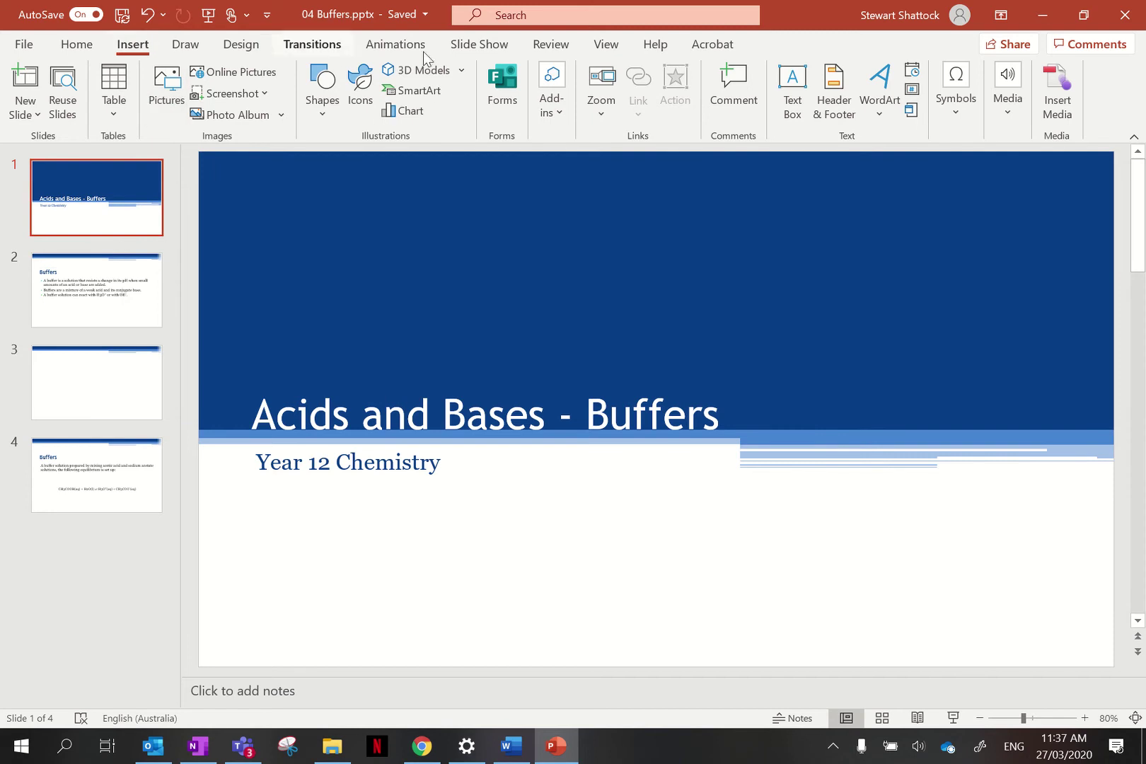
Step: Try inserting online media, dismiss the Flash warning, and show the Video, Audio and Screen Recording choices
click(76, 45)
click(131, 44)
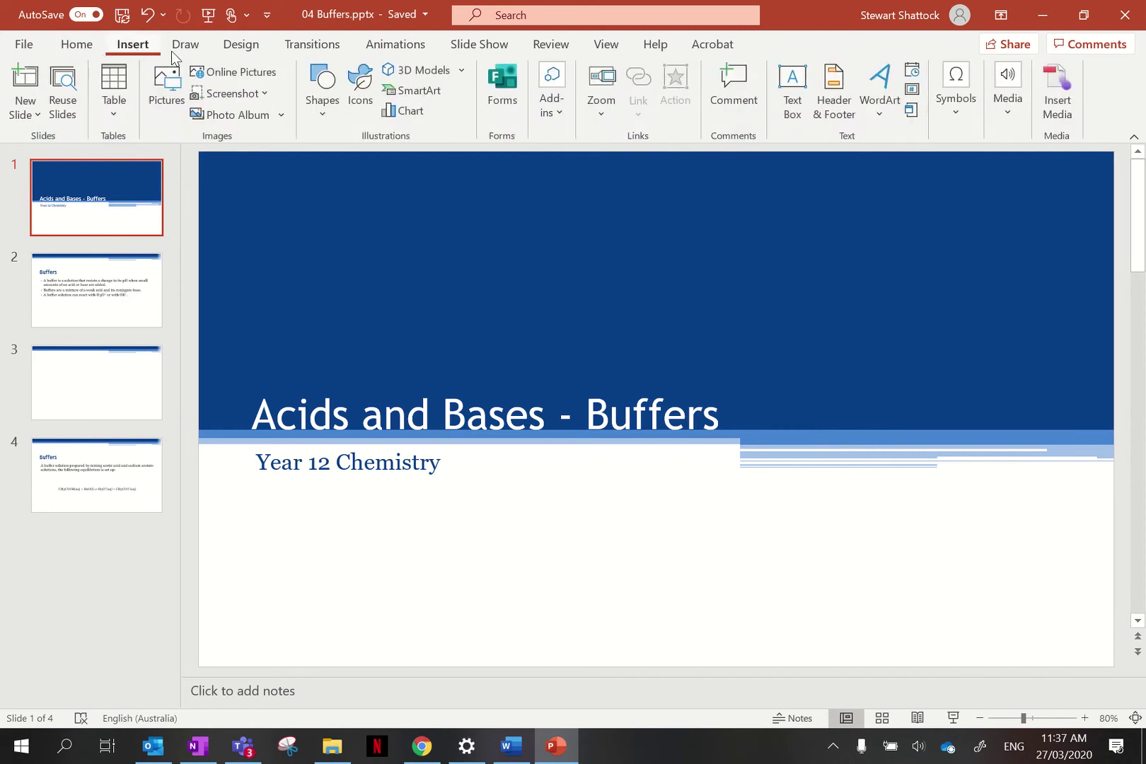
click(1070, 120)
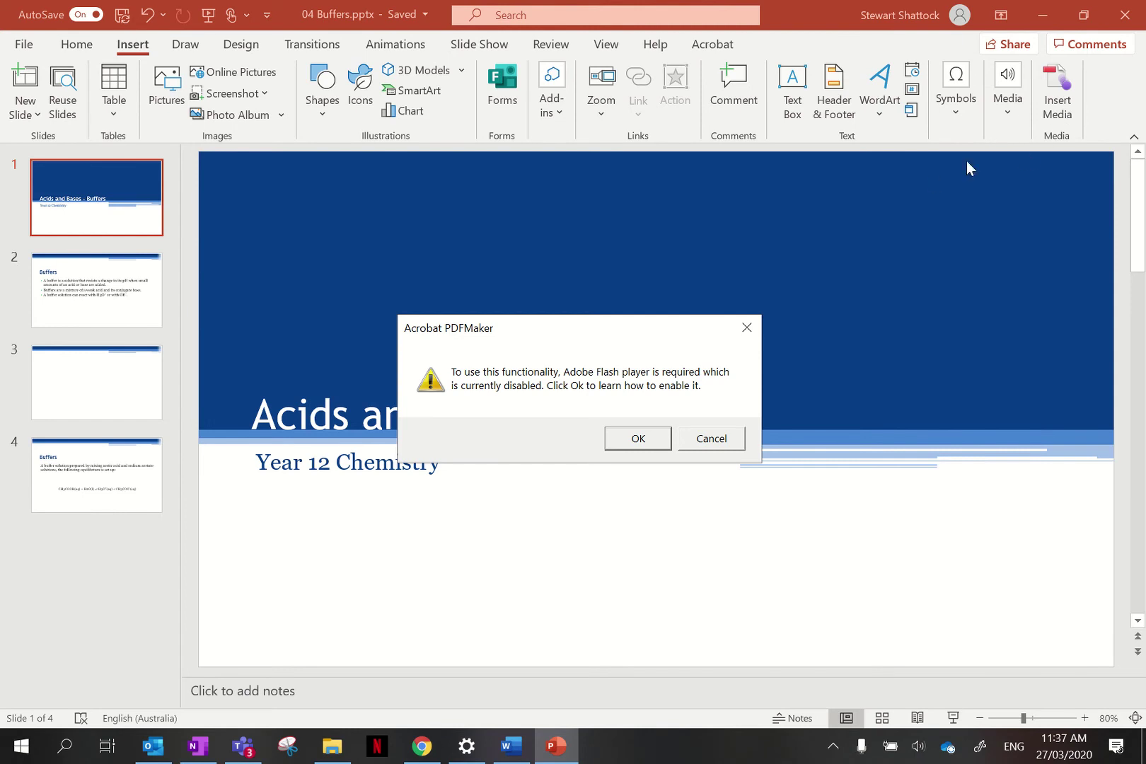
click(714, 440)
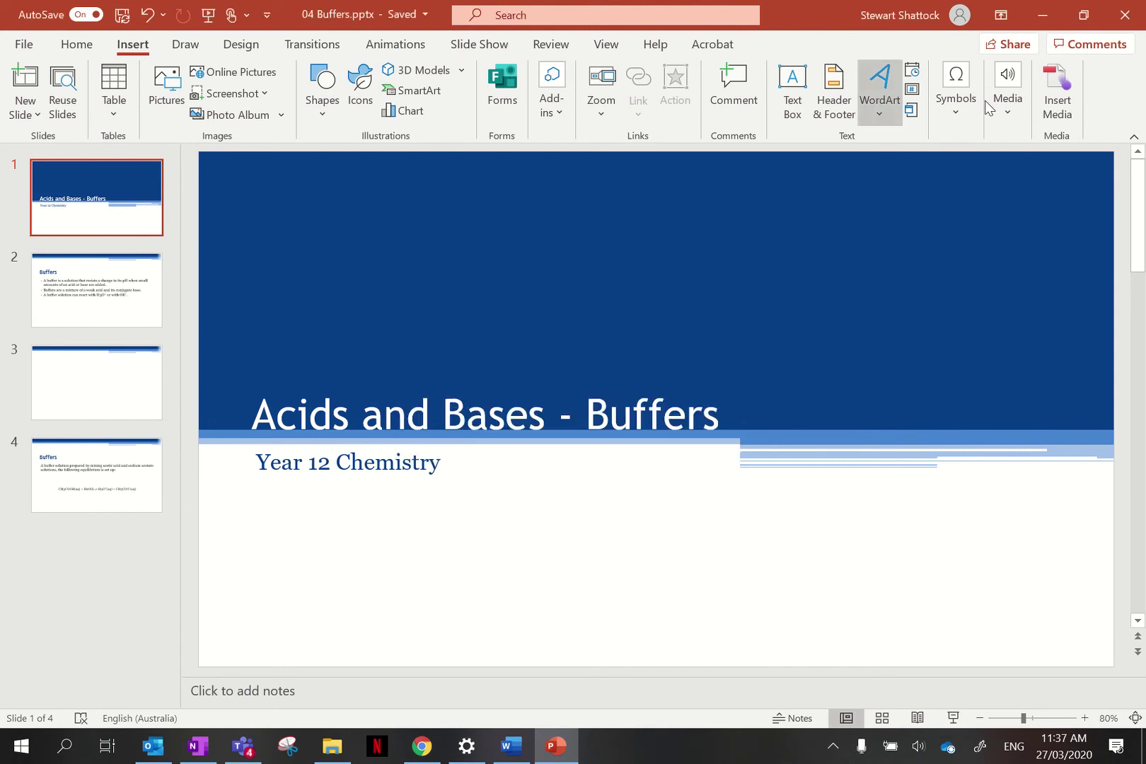
click(1008, 116)
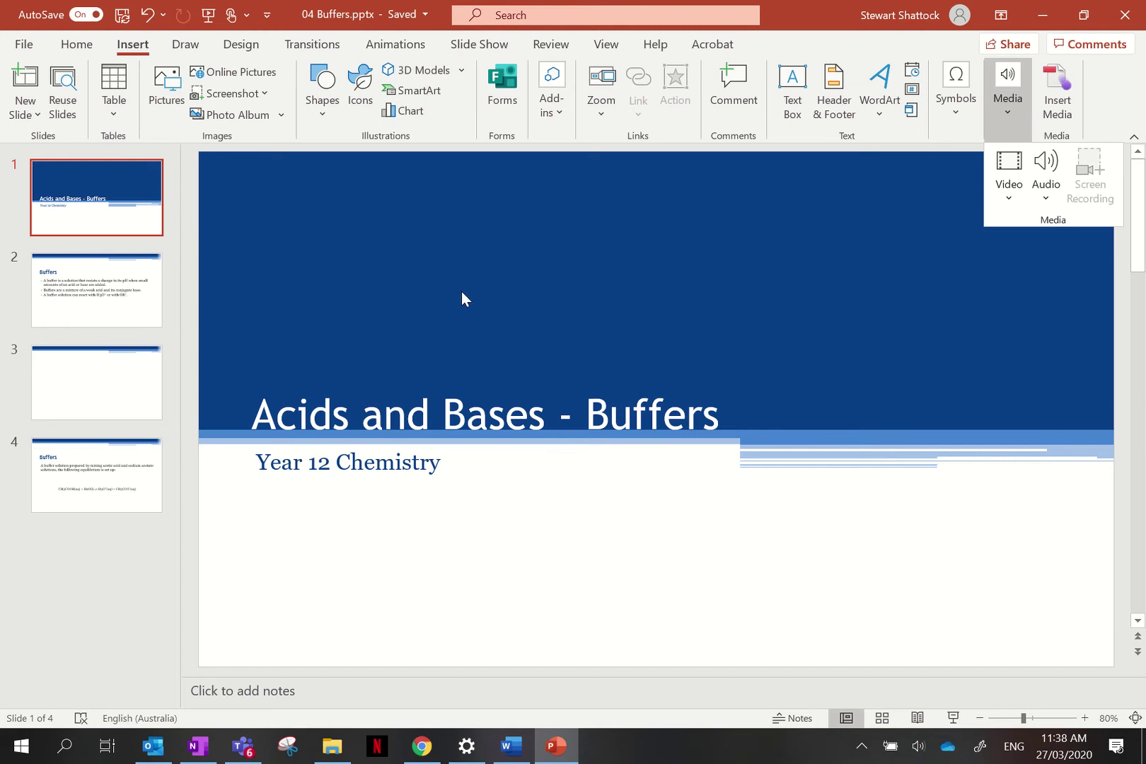
Step: Insert a new slide above the Acids and Bases - Buffers title slide
click(128, 200)
click(107, 156)
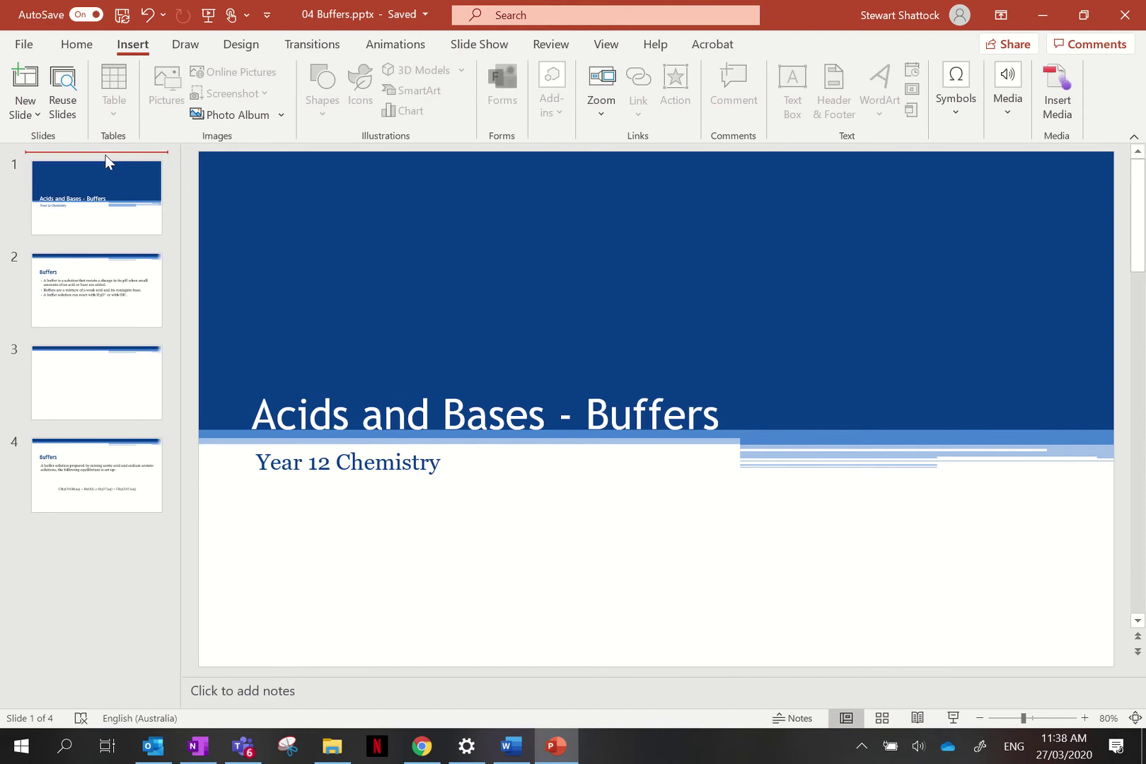
right_click(106, 156)
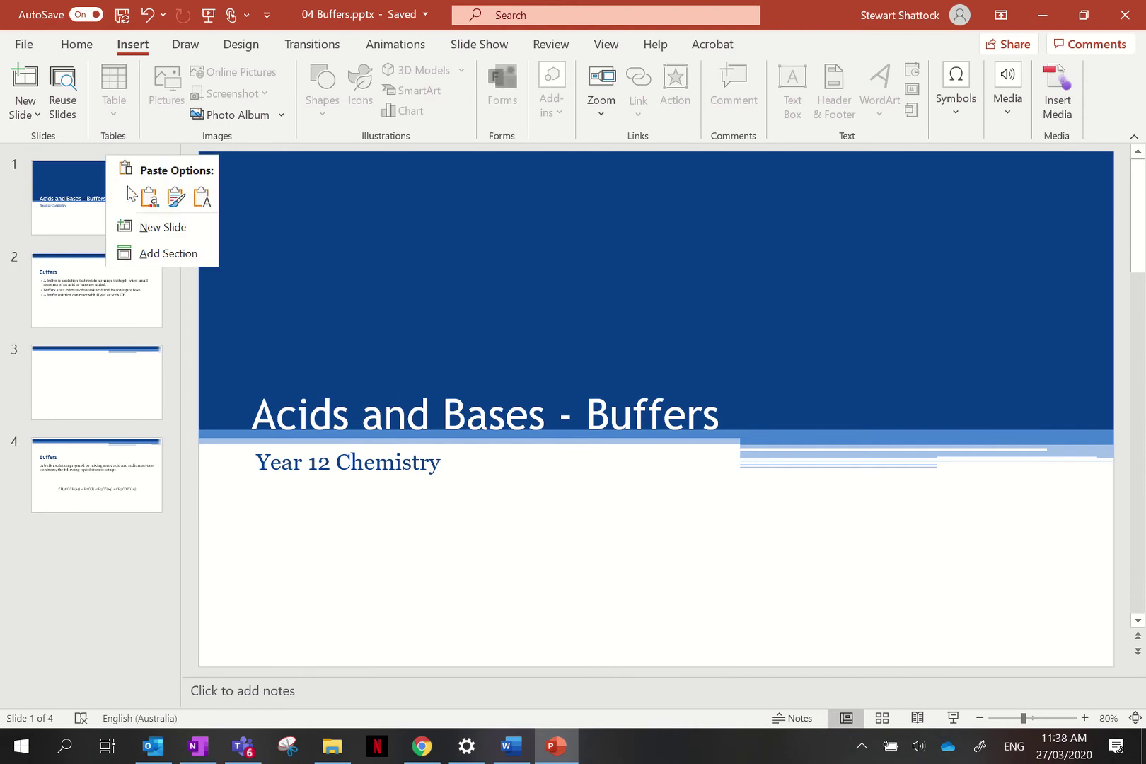
click(153, 226)
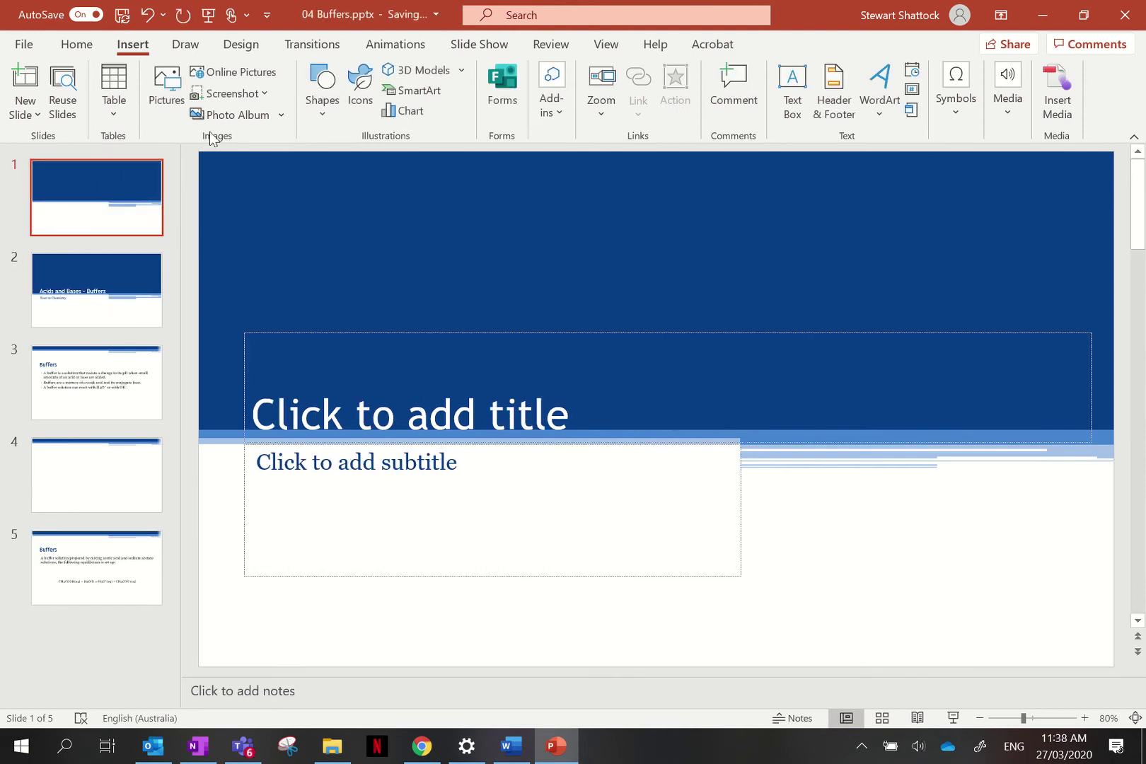
Step: Give the new first slide the Blank layout, then select the title slide
click(202, 47)
click(239, 48)
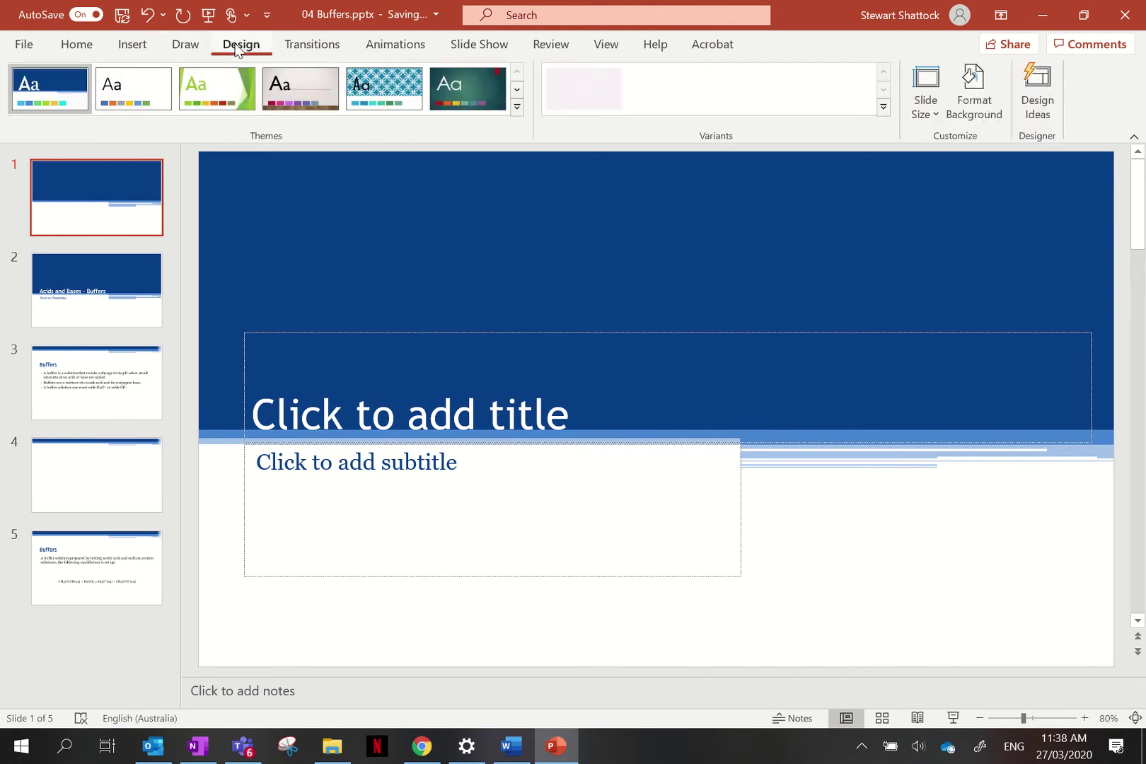
click(136, 50)
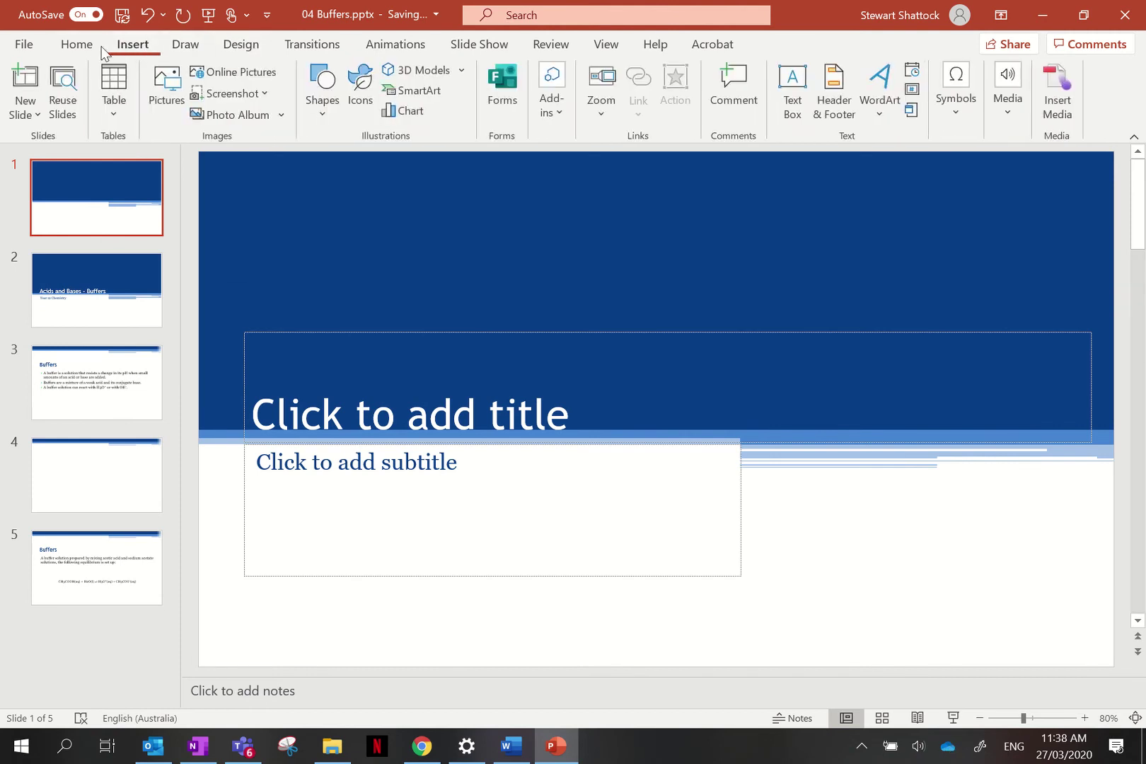
click(80, 47)
click(212, 75)
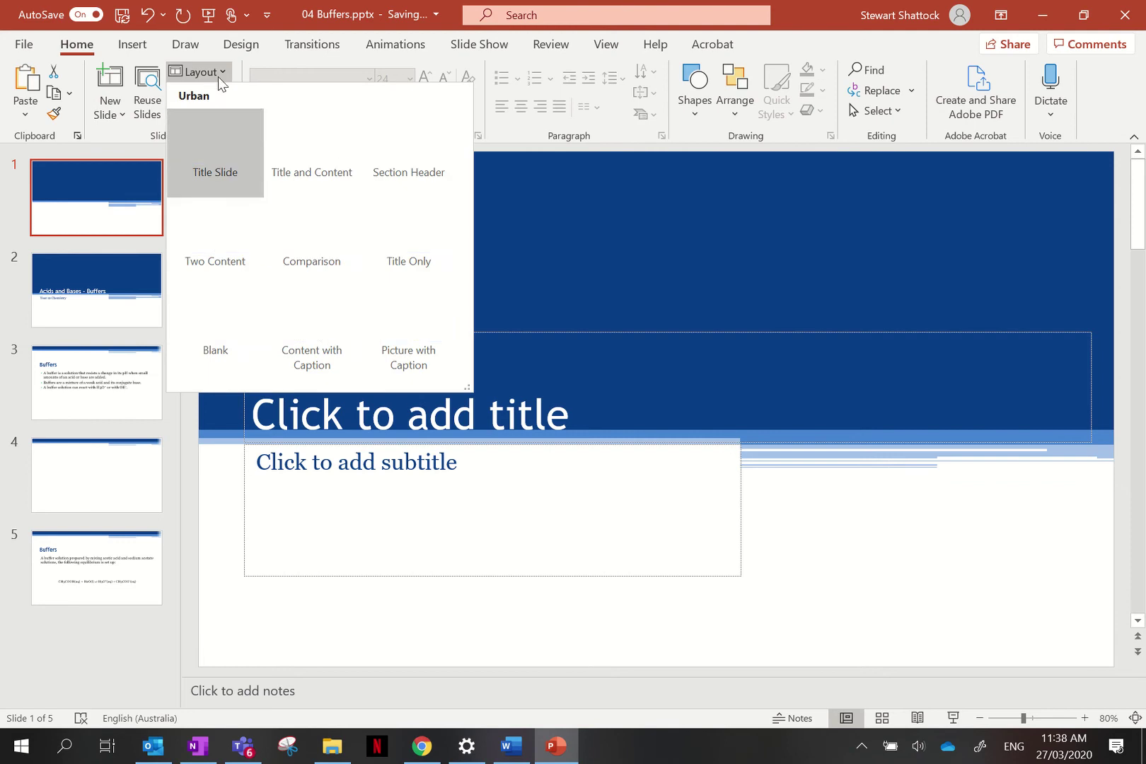
click(250, 322)
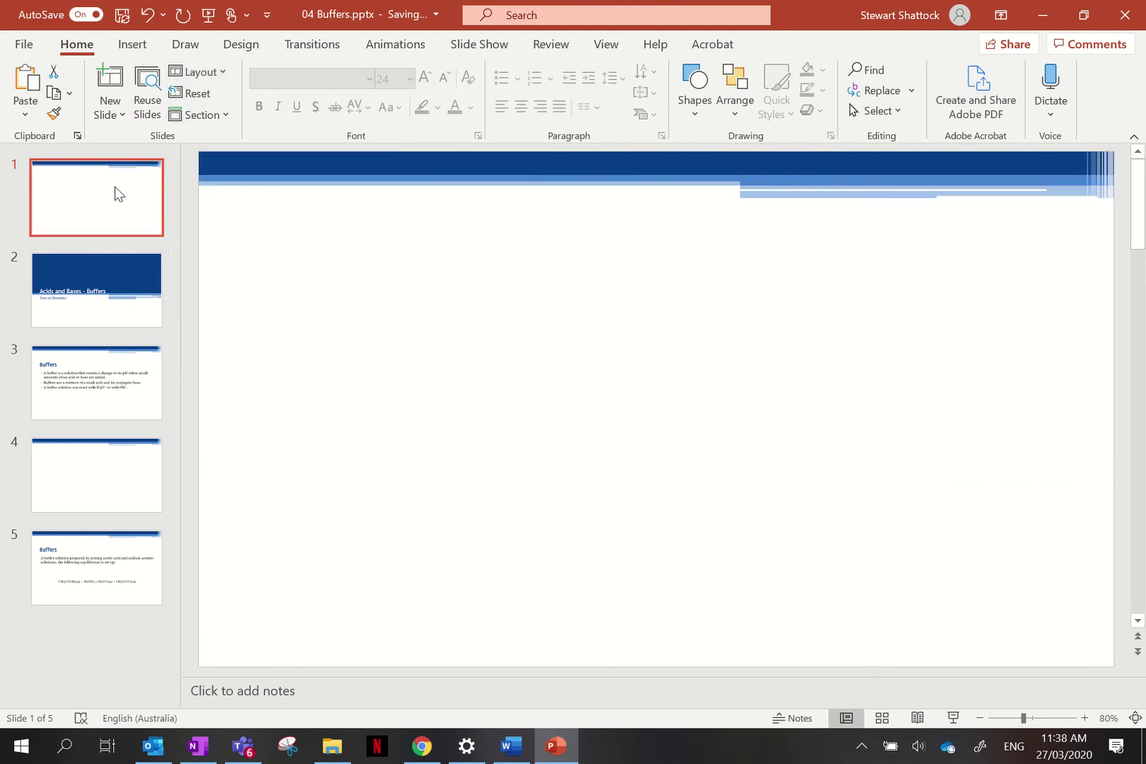
click(135, 276)
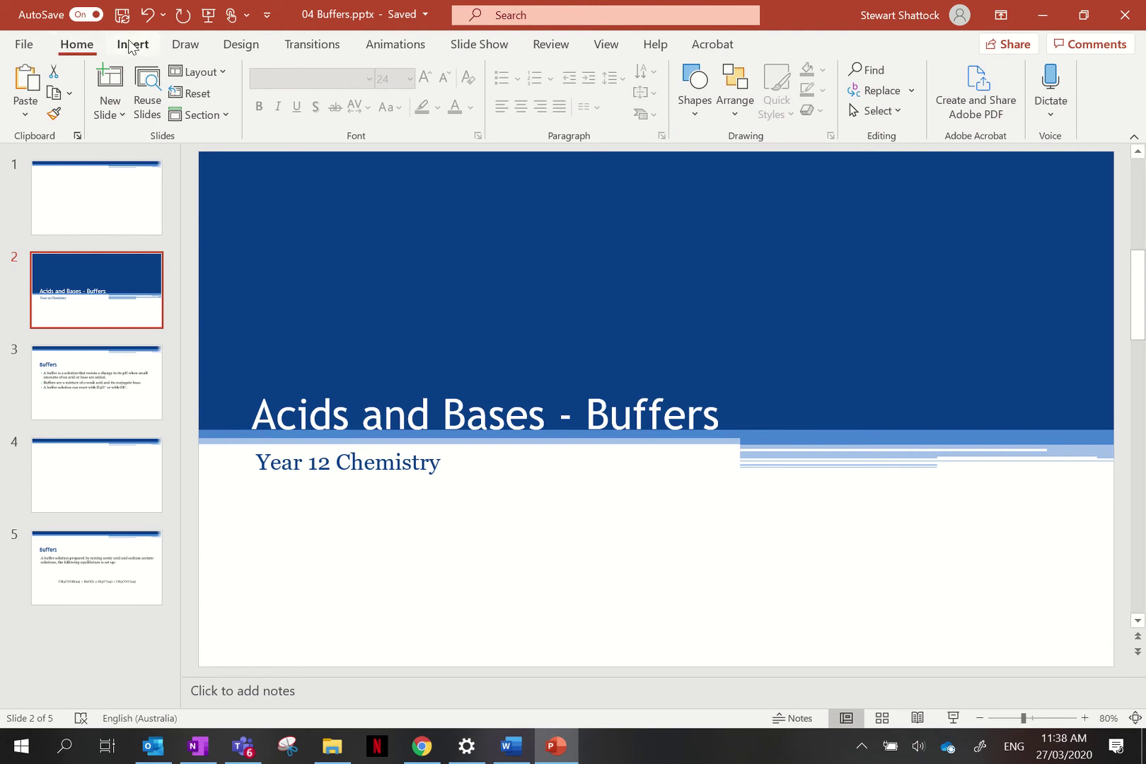
Step: Show the Record Slide Show menu with Record from Current Slide, Record from Beginning and Clear
click(478, 42)
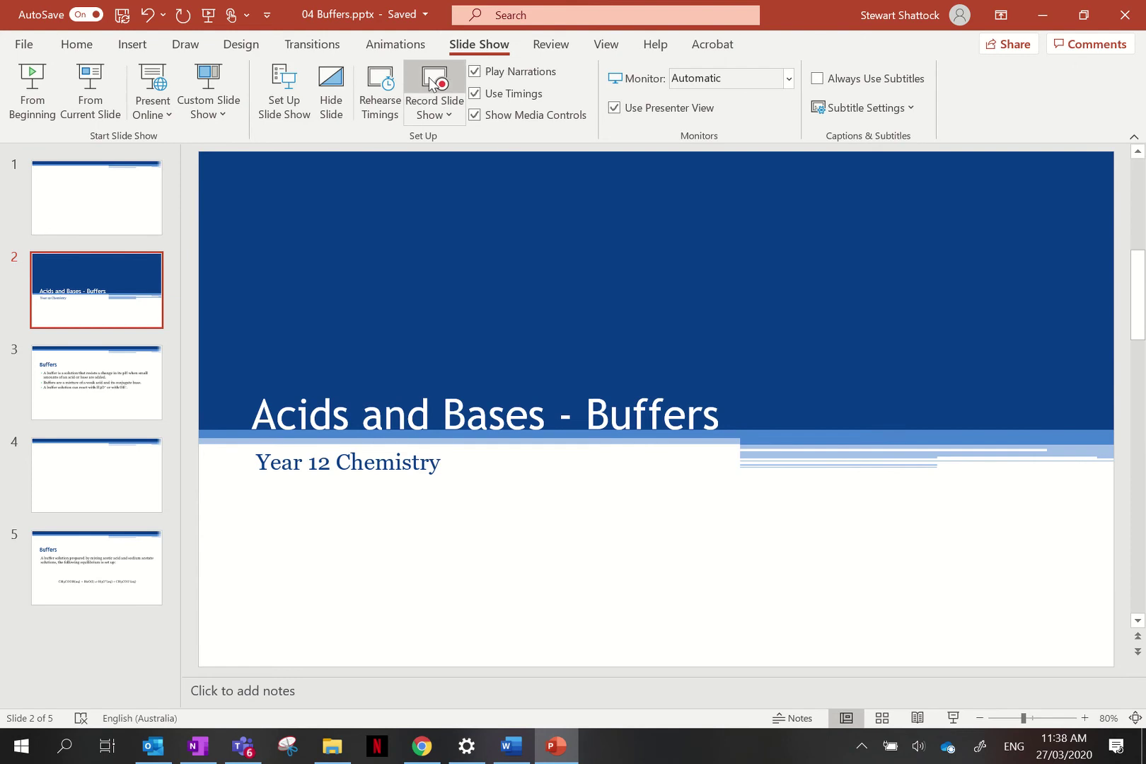
click(444, 116)
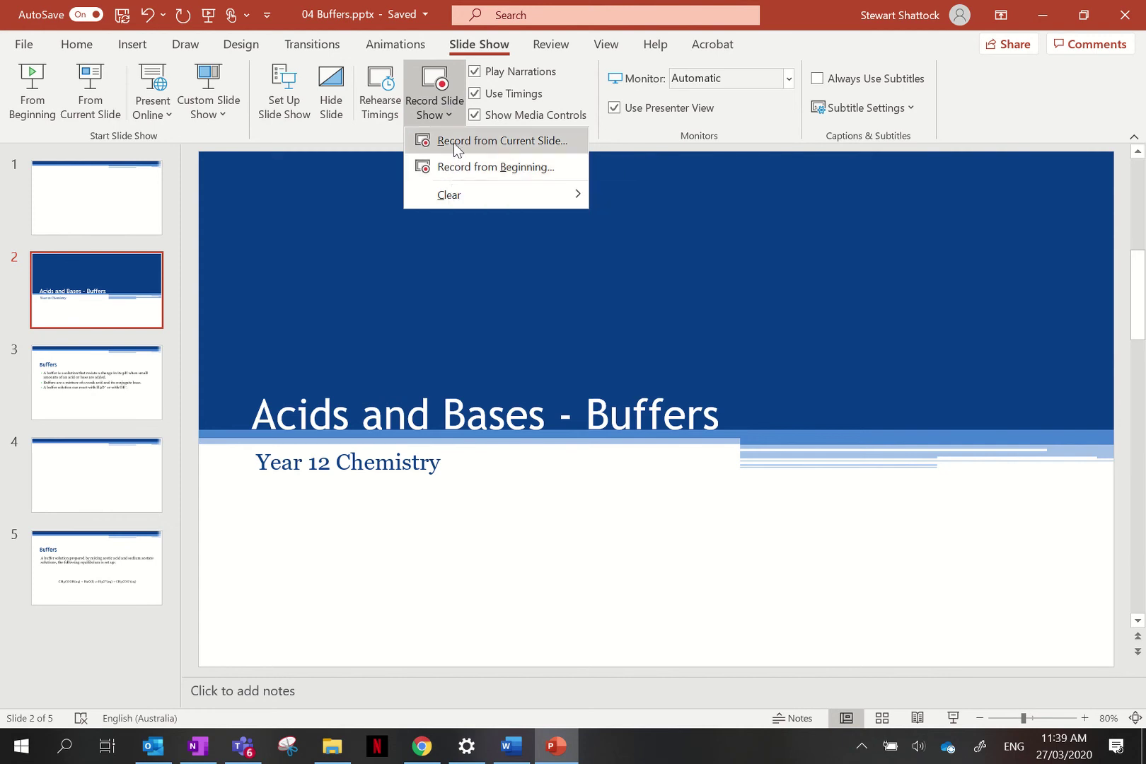
Step: Start recording from the current slide and toggle the camera and camera preview
click(454, 143)
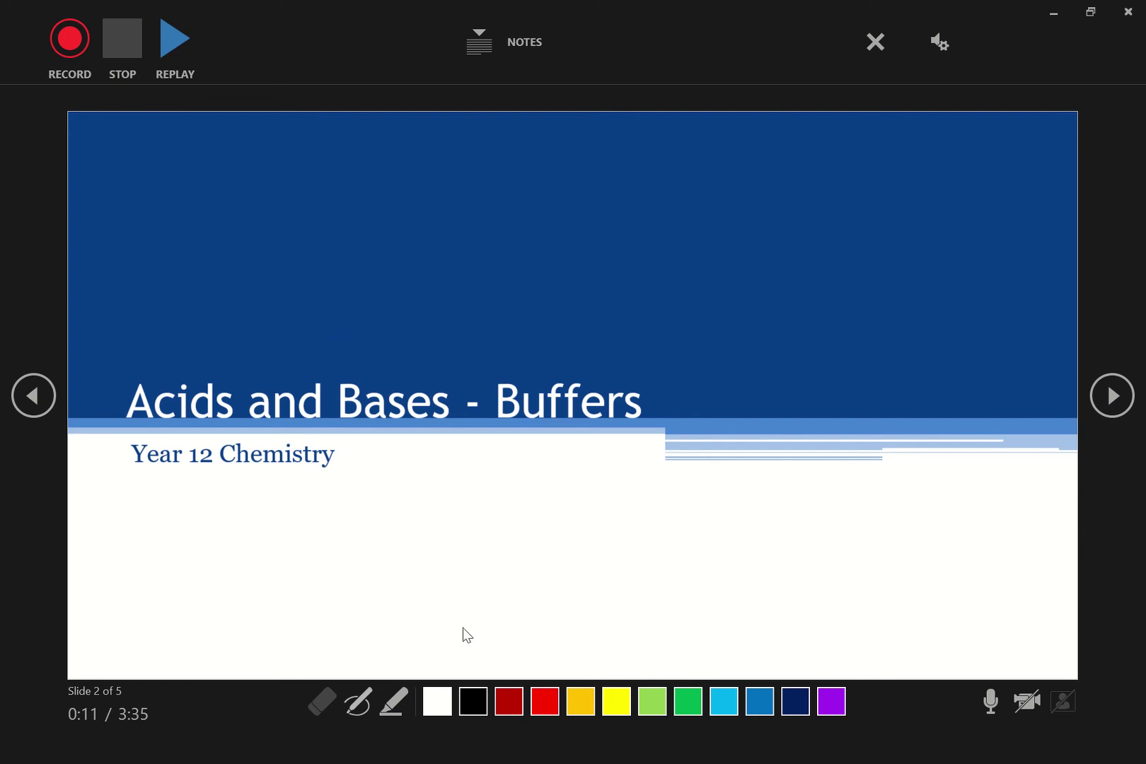
click(1034, 705)
click(1067, 699)
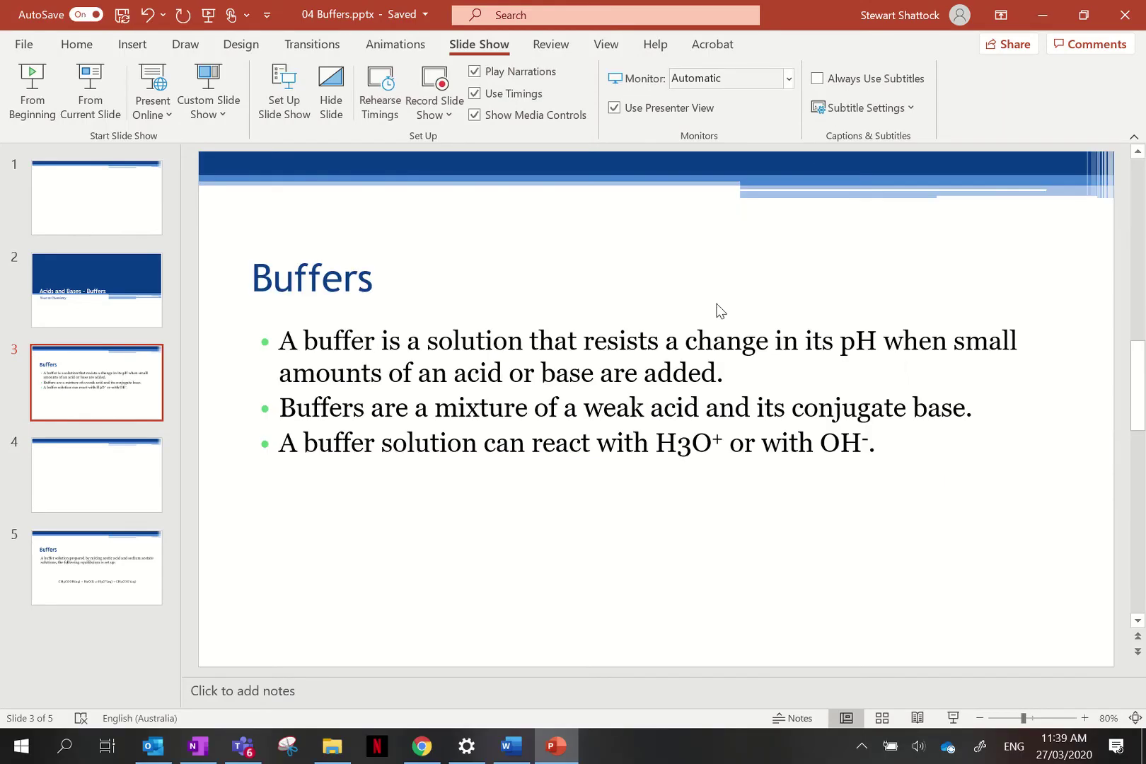
Step: Start recording from the title slide (slide 2) with webcam preview on and red pen ink selected
click(443, 112)
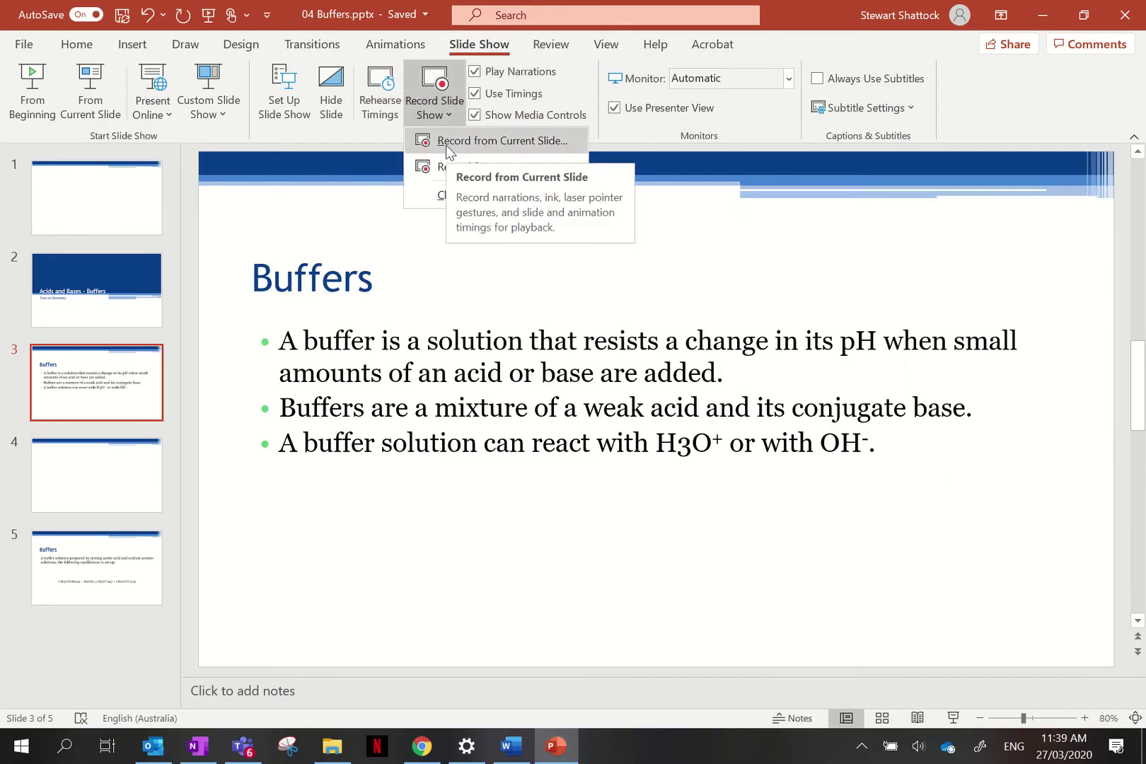
key(Escape)
click(132, 280)
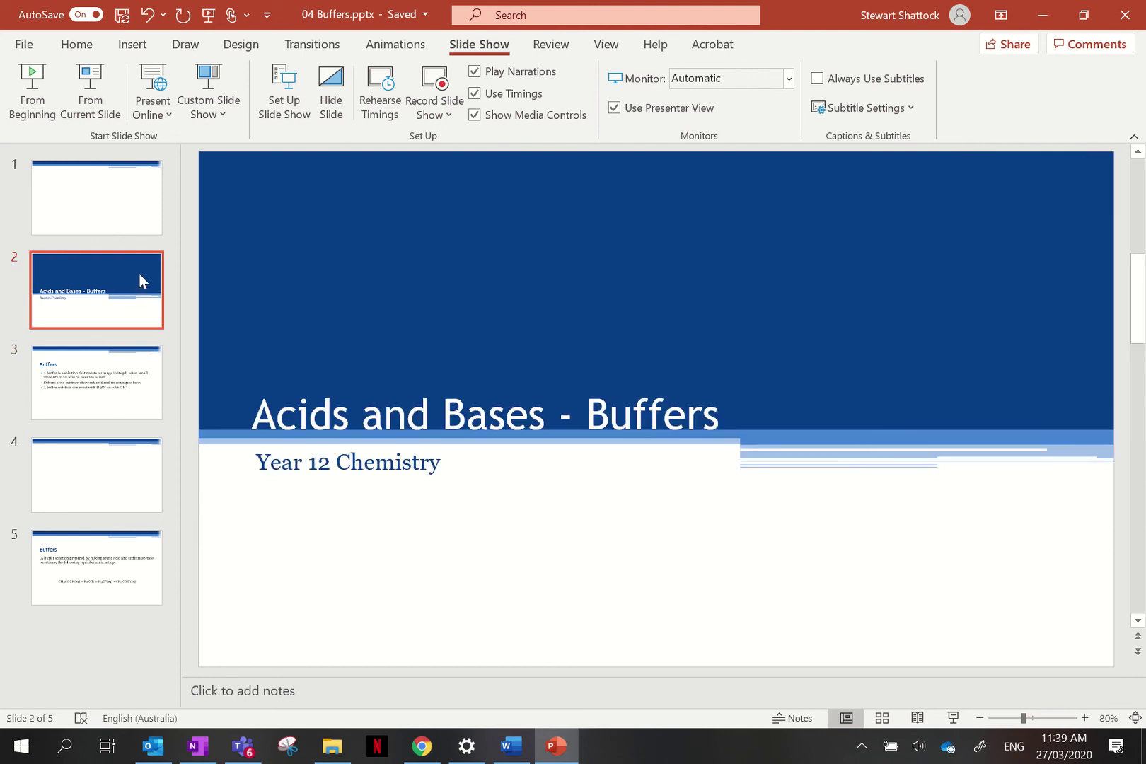
click(435, 112)
click(468, 147)
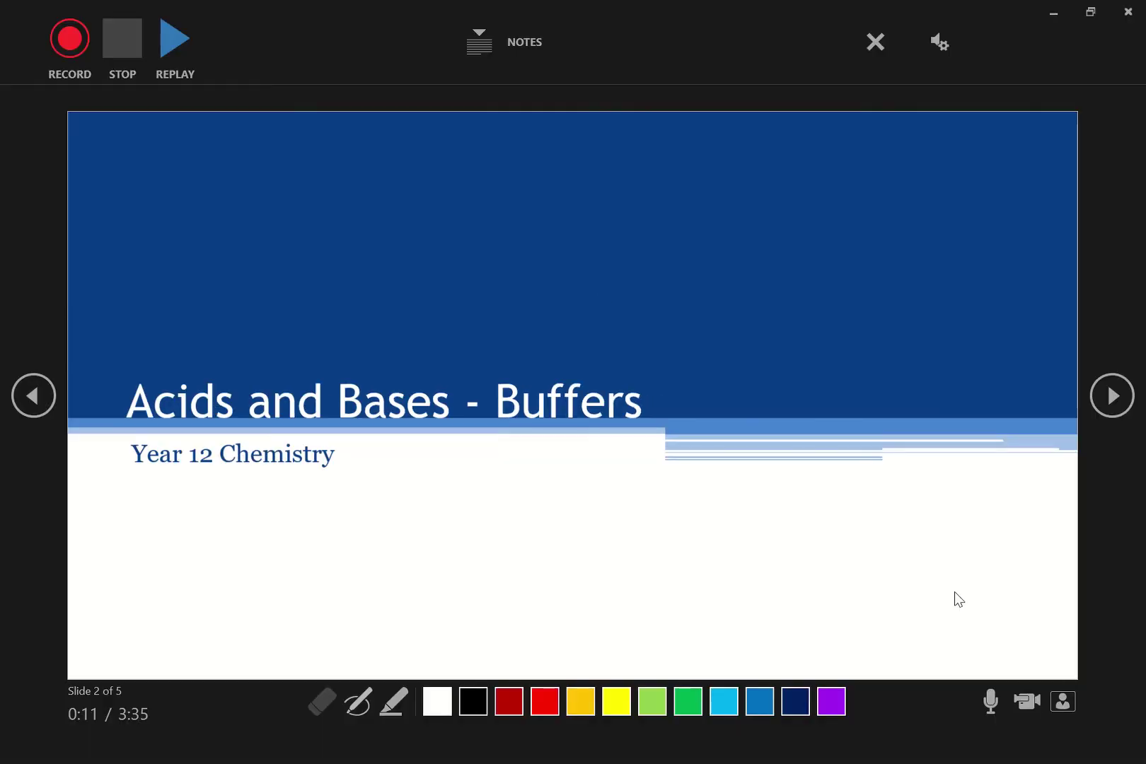
click(1063, 701)
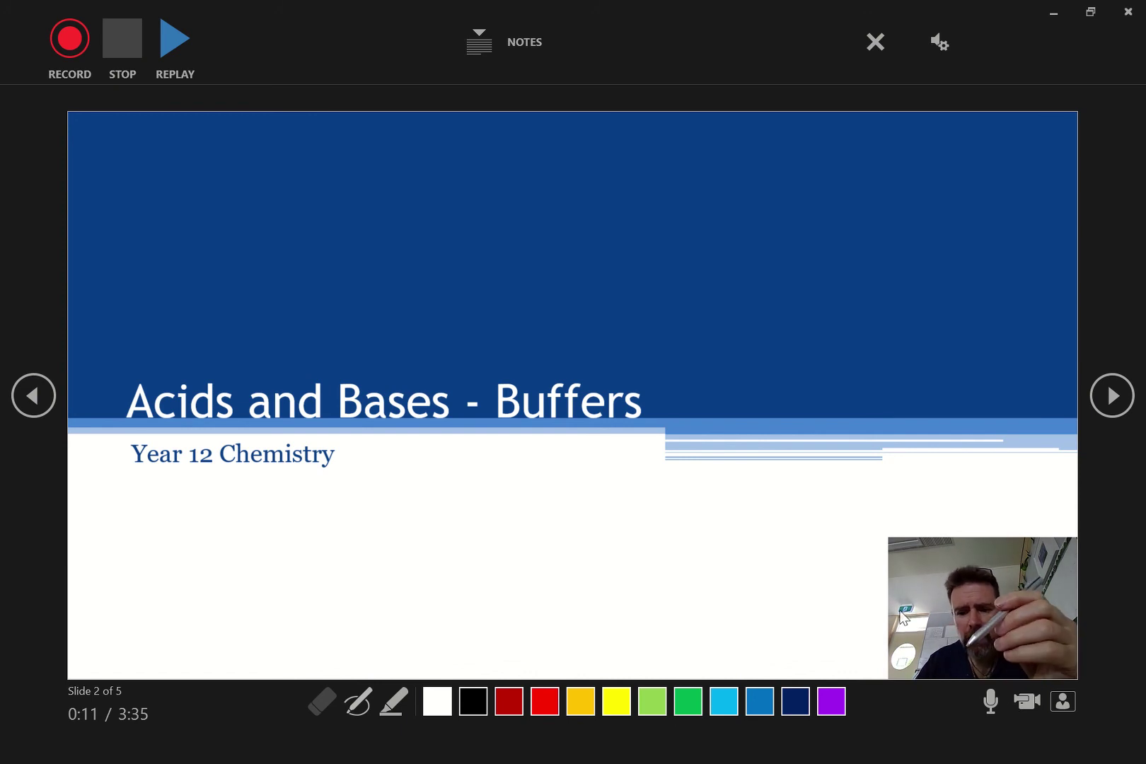
click(543, 706)
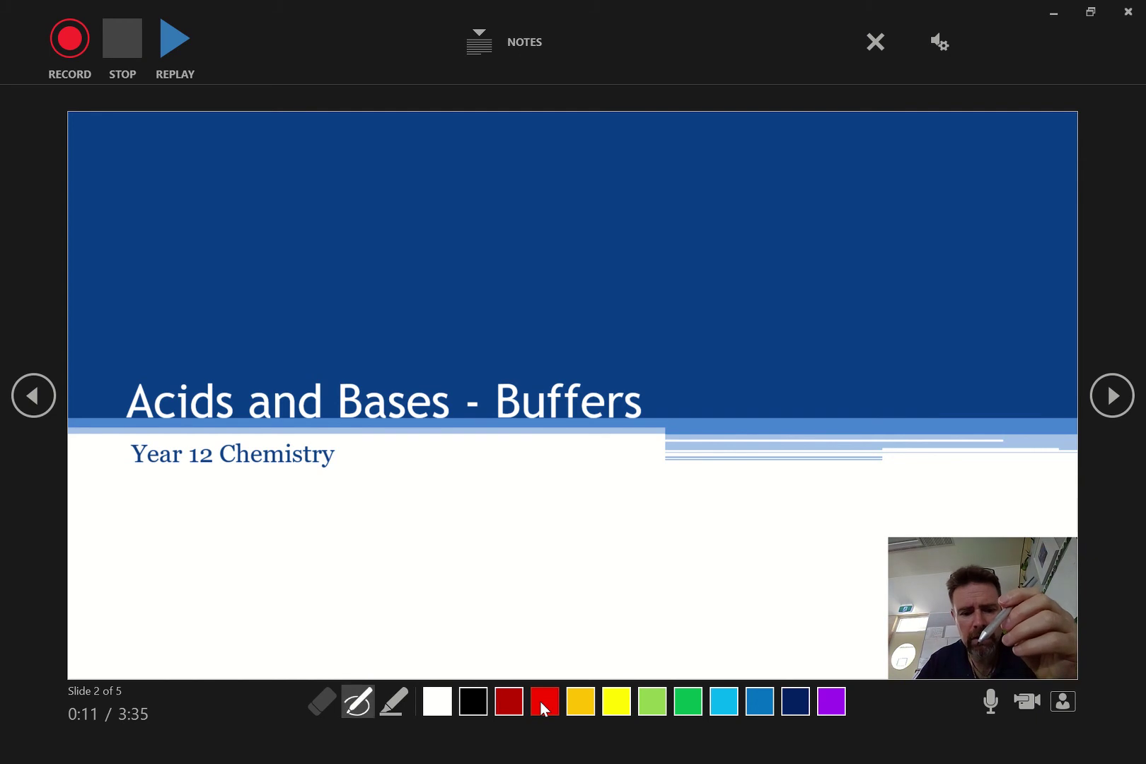
Step: Record narration over the title slide, then advance to the Buffers slide
click(70, 39)
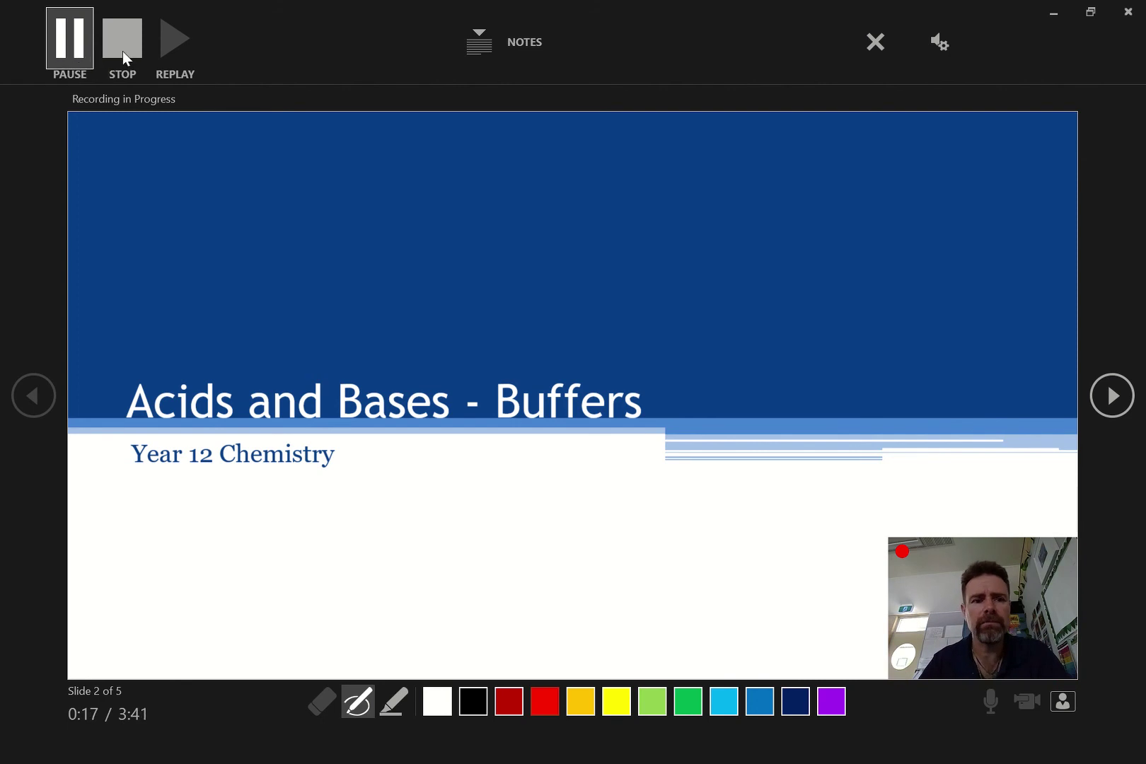
click(1109, 400)
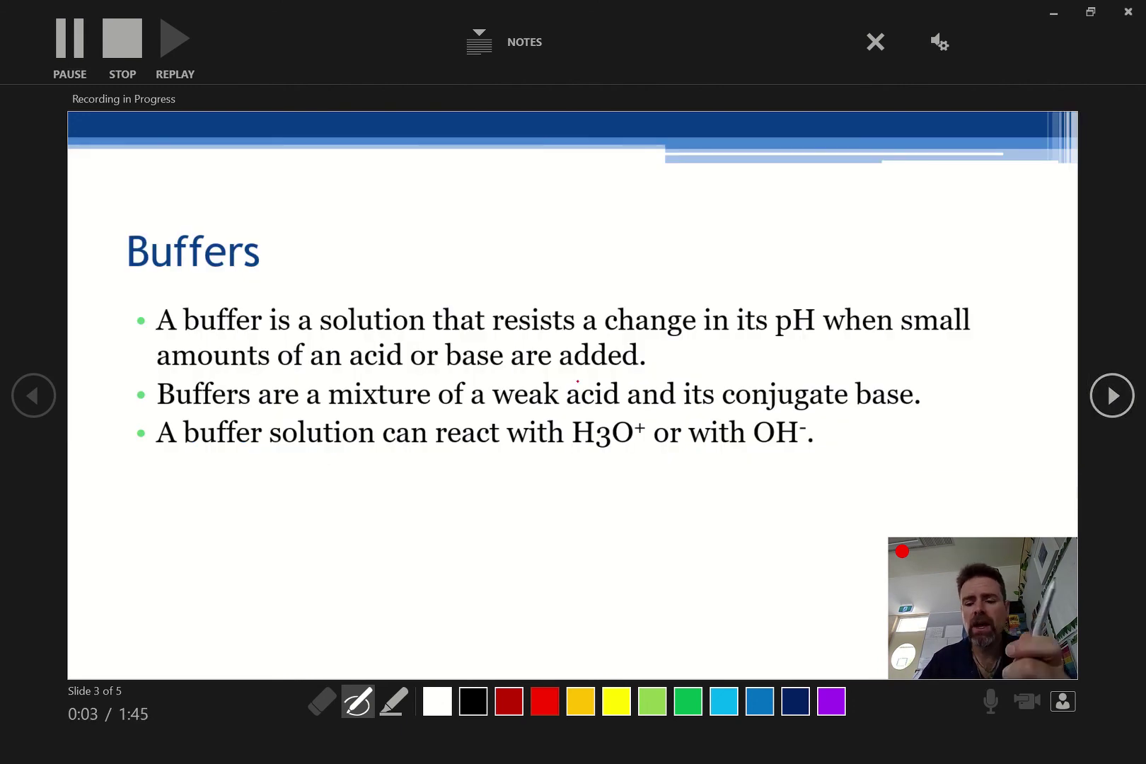
Step: Stop recording, clear the Buffers slide's recording, and turn the webcam off
click(117, 44)
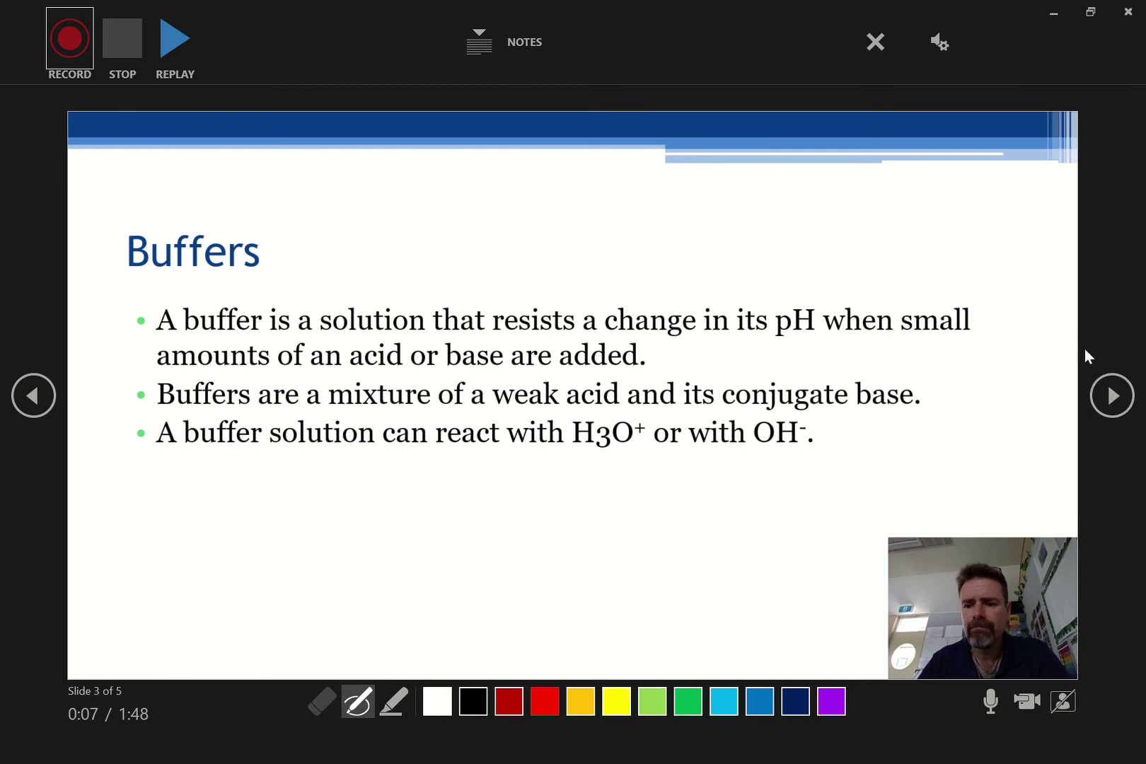
click(872, 45)
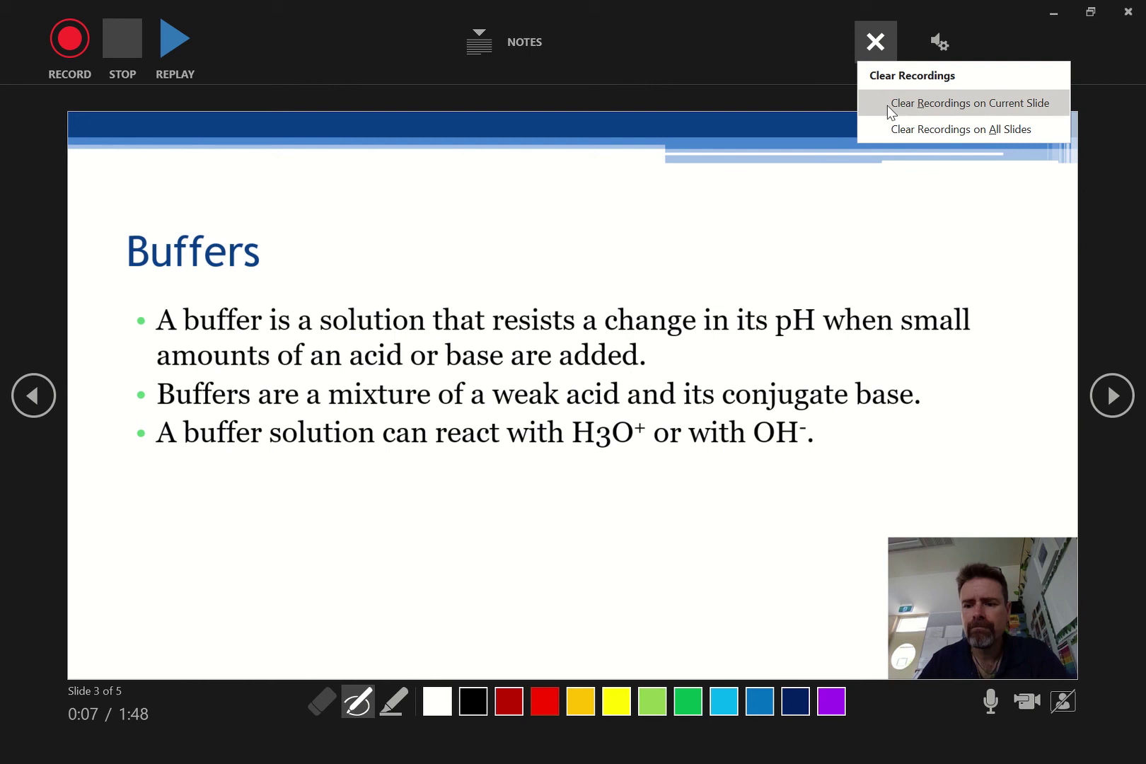
click(888, 105)
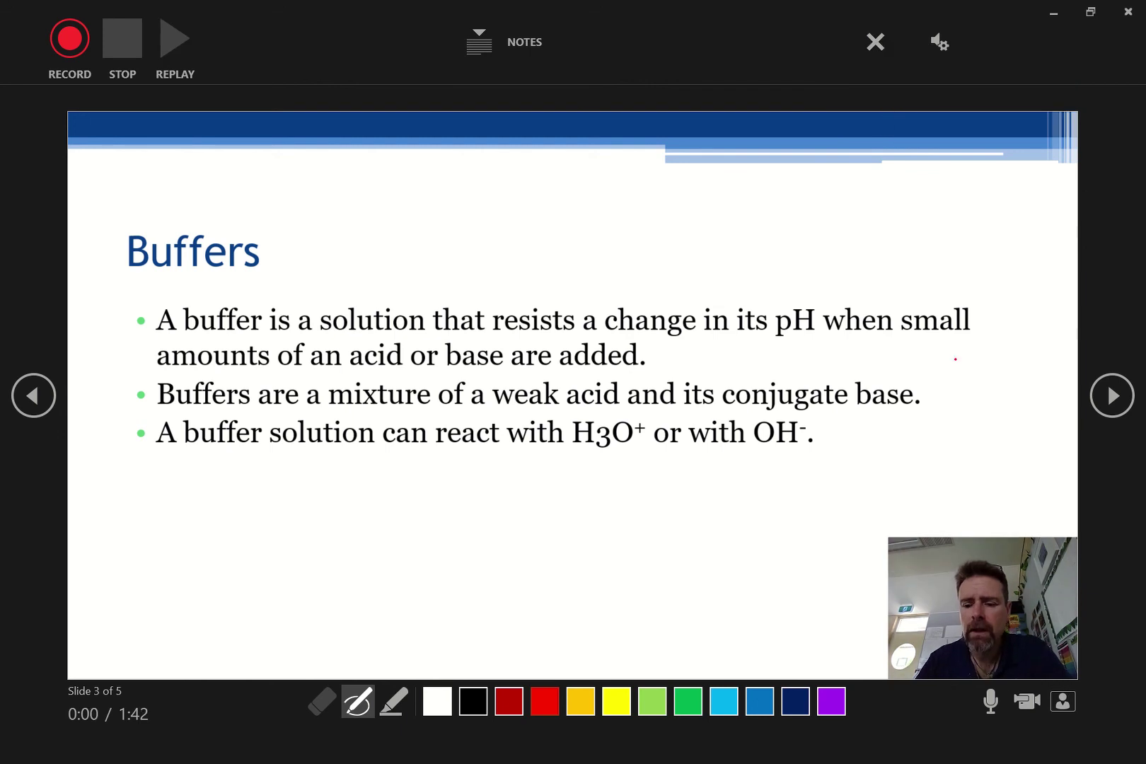
click(1026, 703)
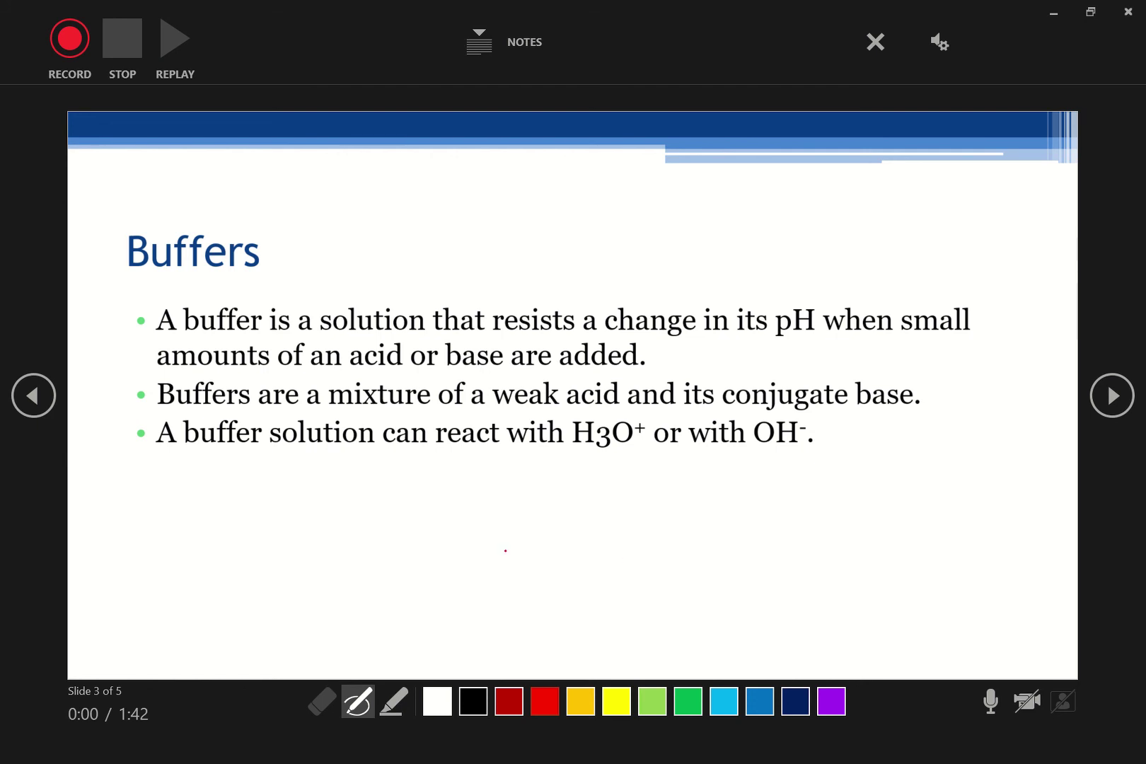
Step: Start recording and underline 'weak acid' and 'conjugate base' in red ink
click(69, 50)
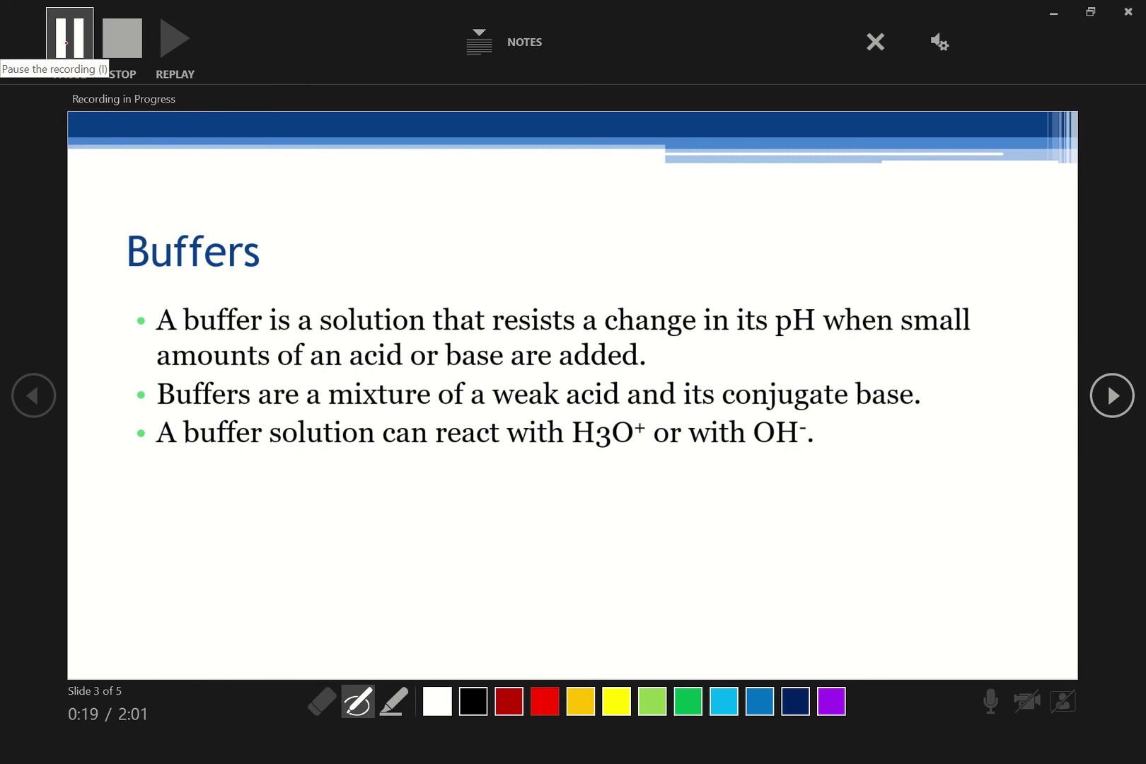
drag(506, 410, 606, 409)
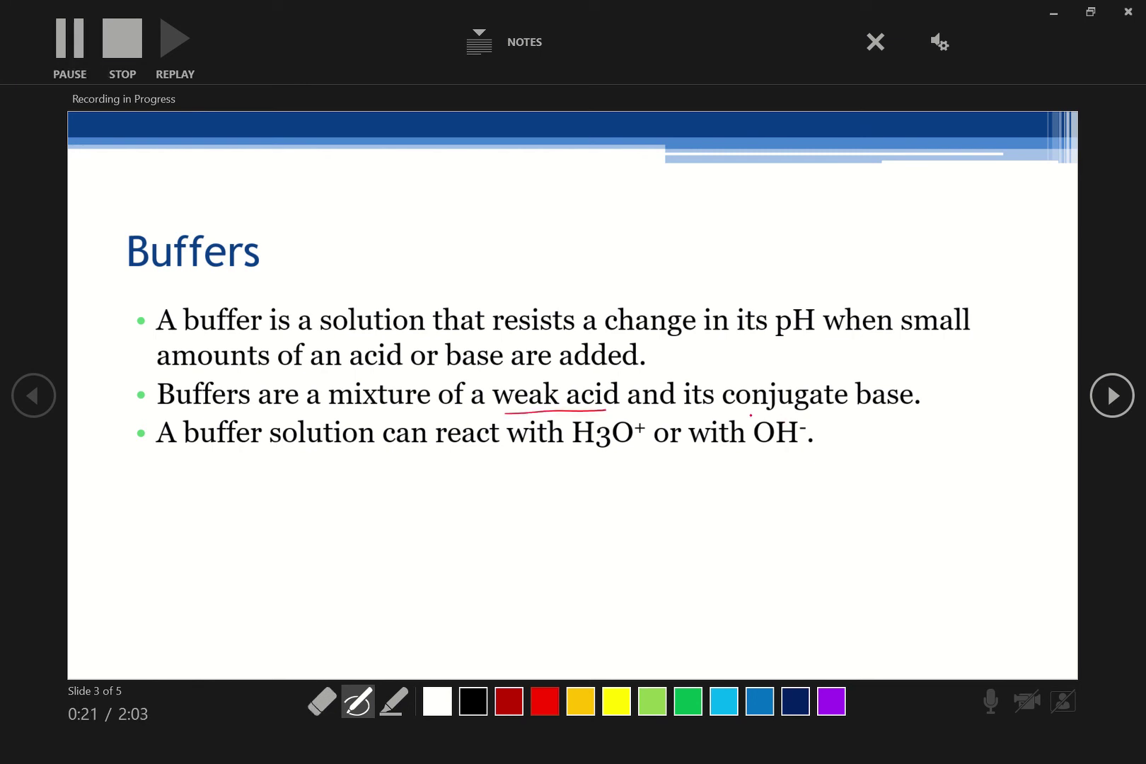
drag(751, 416, 886, 415)
Step: Handwrite CH3COOH and CH3COO⁻ below the bullets and circle both formulas
mouse_move(244, 509)
mouse_down()
mouse_move(245, 533)
mouse_move(280, 536)
mouse_up()
mouse_move(261, 524)
mouse_down()
mouse_move(278, 522)
mouse_move(288, 538)
mouse_move(357, 512)
mouse_move(377, 524)
mouse_up()
drag(386, 508, 386, 530)
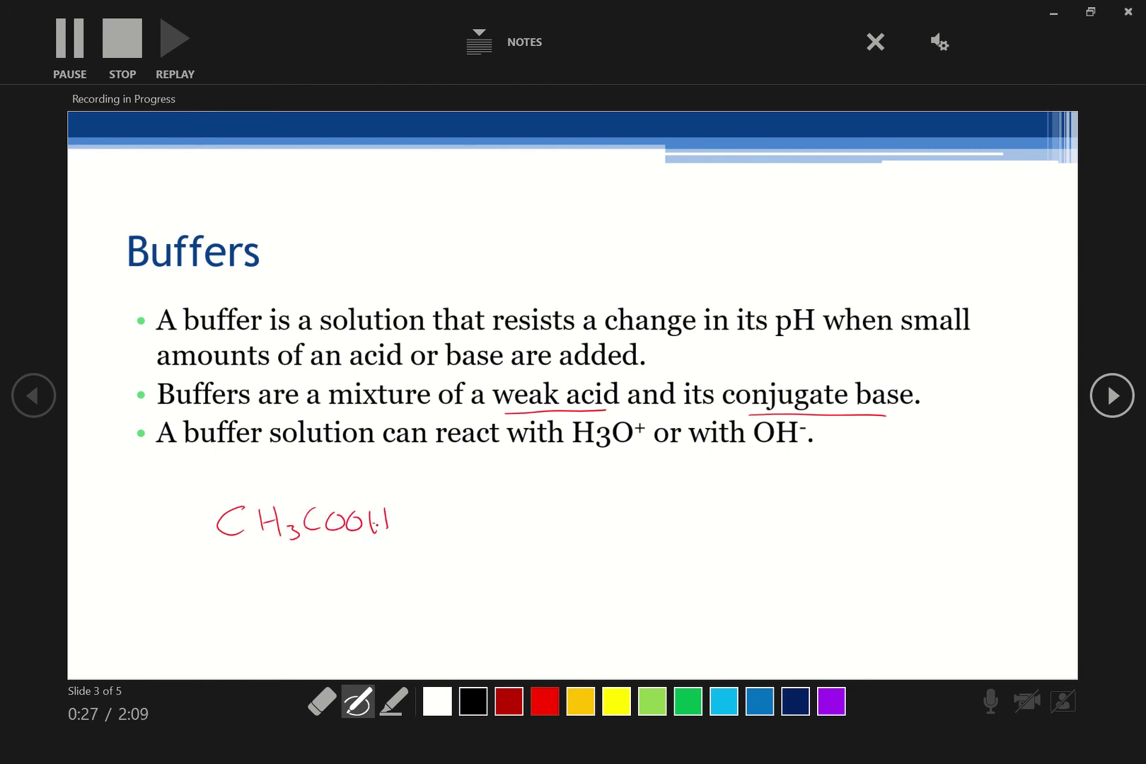
mouse_move(687, 506)
mouse_down()
mouse_move(674, 509)
mouse_move(705, 530)
mouse_up()
click(713, 525)
mouse_move(722, 504)
mouse_down()
mouse_move(737, 540)
mouse_move(790, 510)
mouse_up()
mouse_move(814, 509)
mouse_down()
mouse_move(798, 522)
mouse_move(814, 510)
mouse_up()
drag(824, 496, 837, 495)
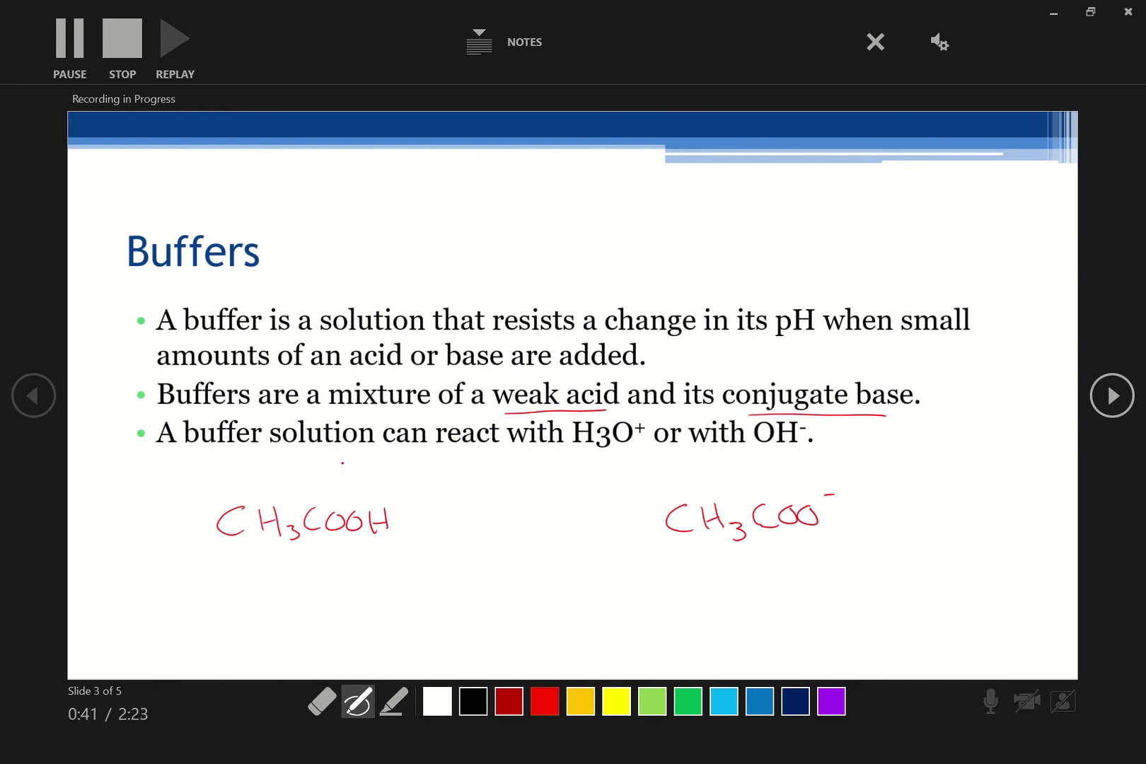
mouse_move(359, 456)
mouse_down()
mouse_move(304, 600)
mouse_move(361, 442)
mouse_up()
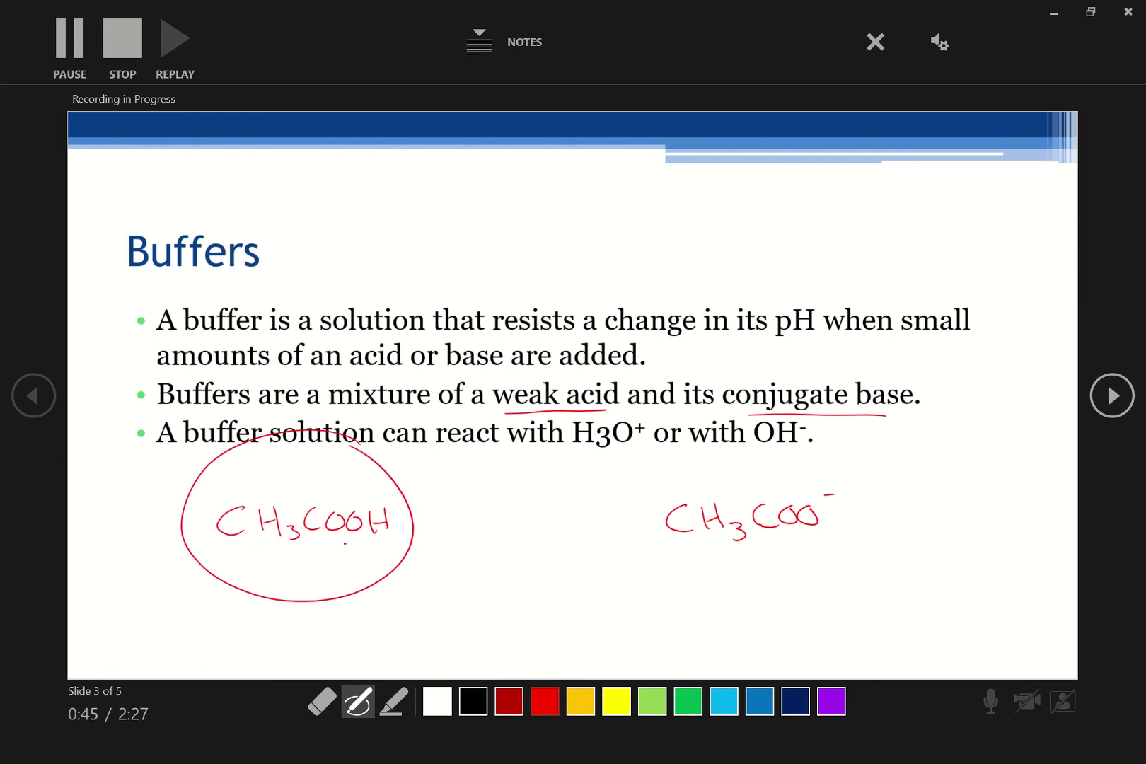
mouse_move(837, 463)
mouse_down()
mouse_move(651, 505)
mouse_move(791, 450)
mouse_up()
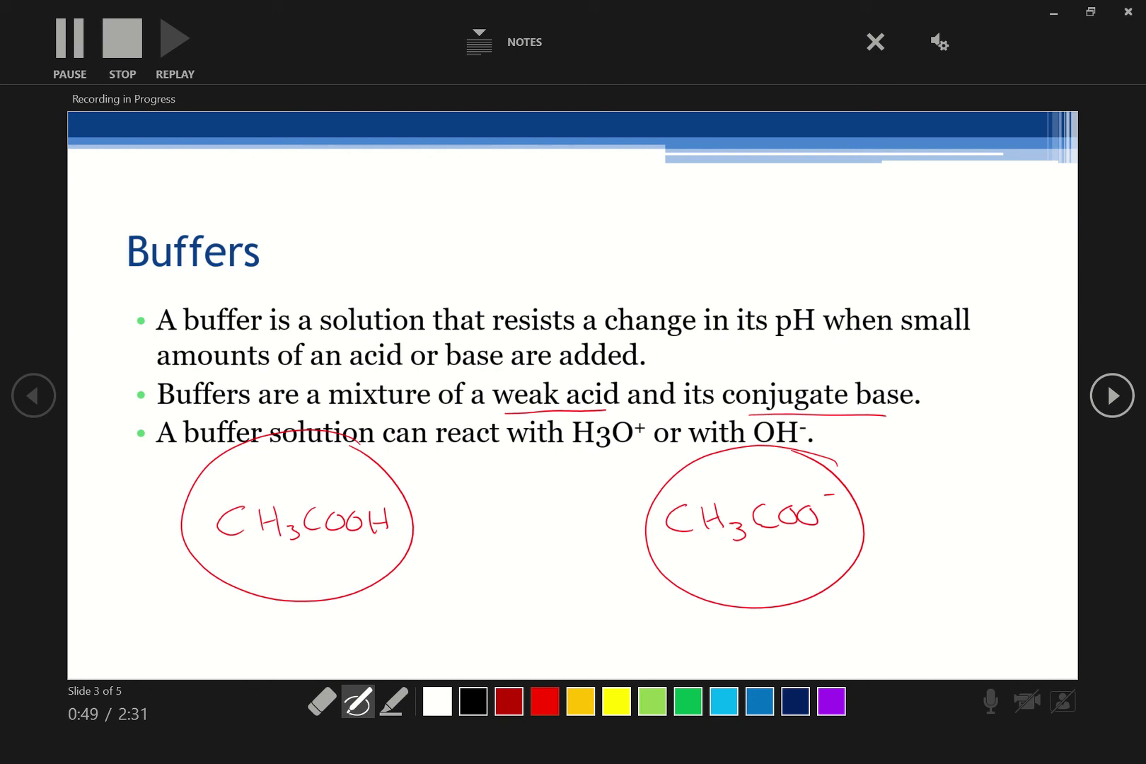
Step: Write HCl and Cl⁻ below the circles, circle HCl, and add H⁺ Cl⁻ beside it
drag(287, 628, 291, 656)
mouse_move(304, 627)
mouse_down()
mouse_move(307, 652)
mouse_move(364, 650)
mouse_up()
drag(751, 632, 753, 654)
mouse_move(746, 646)
mouse_down()
mouse_move(789, 655)
mouse_move(806, 628)
mouse_up()
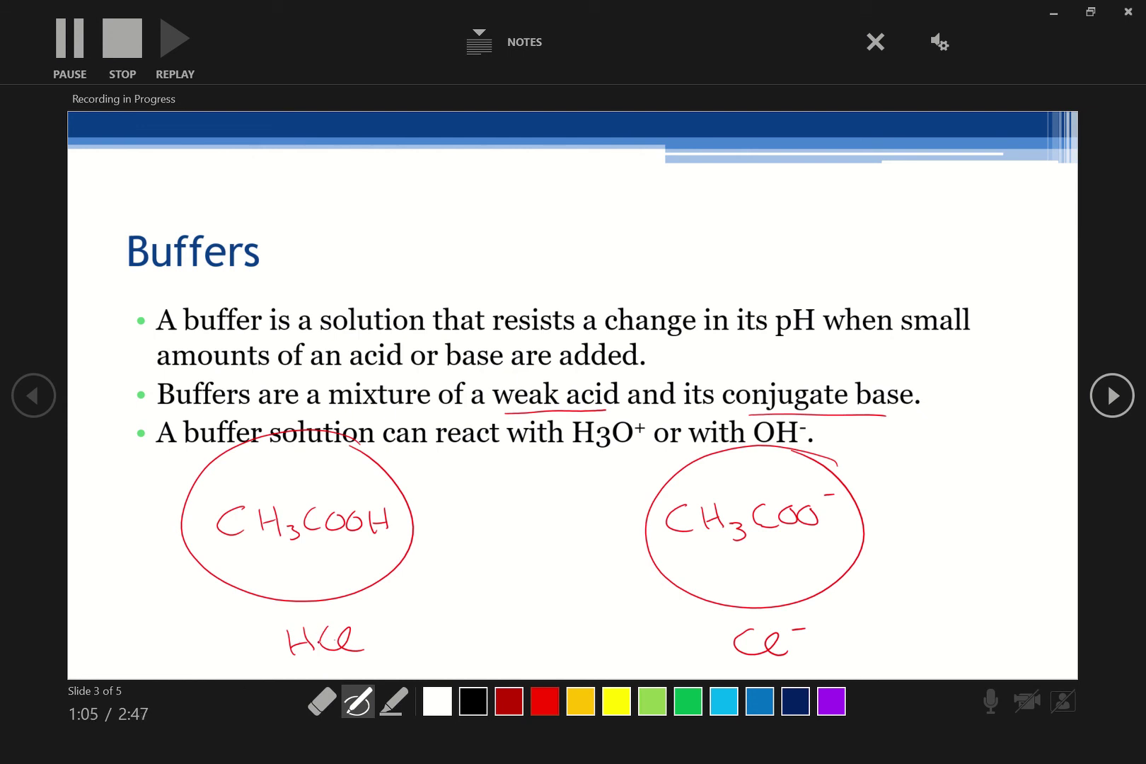
mouse_move(358, 623)
mouse_down()
mouse_move(332, 658)
mouse_move(357, 622)
mouse_move(398, 645)
mouse_up()
drag(410, 626, 412, 635)
drag(420, 620, 425, 625)
drag(459, 624, 470, 644)
drag(477, 623, 488, 621)
click(376, 647)
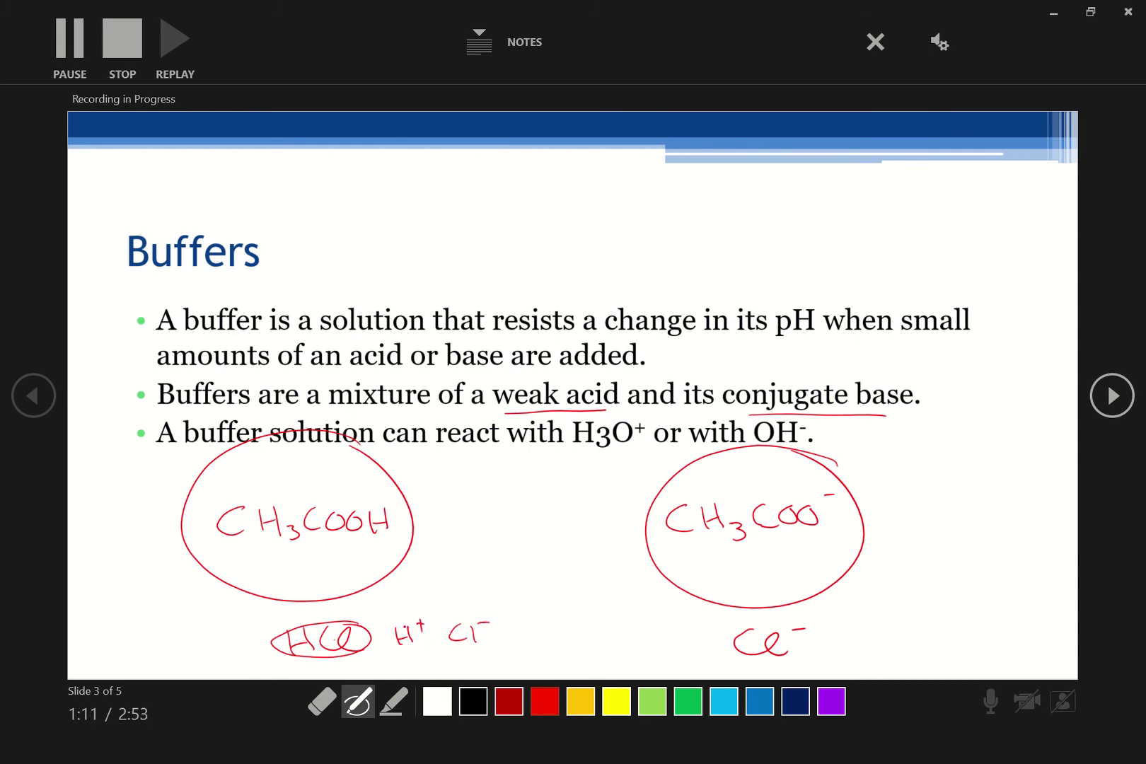
Step: Label WA and CB, write WB NH3 and CB NH4⁺, then advance to slide 4
mouse_move(407, 475)
mouse_down()
mouse_move(410, 485)
mouse_move(432, 476)
mouse_move(448, 487)
mouse_up()
drag(871, 470, 881, 480)
click(896, 479)
mouse_move(934, 533)
mouse_down()
mouse_move(961, 531)
mouse_move(954, 581)
mouse_move(974, 565)
mouse_move(980, 581)
mouse_up()
drag(989, 561, 1000, 588)
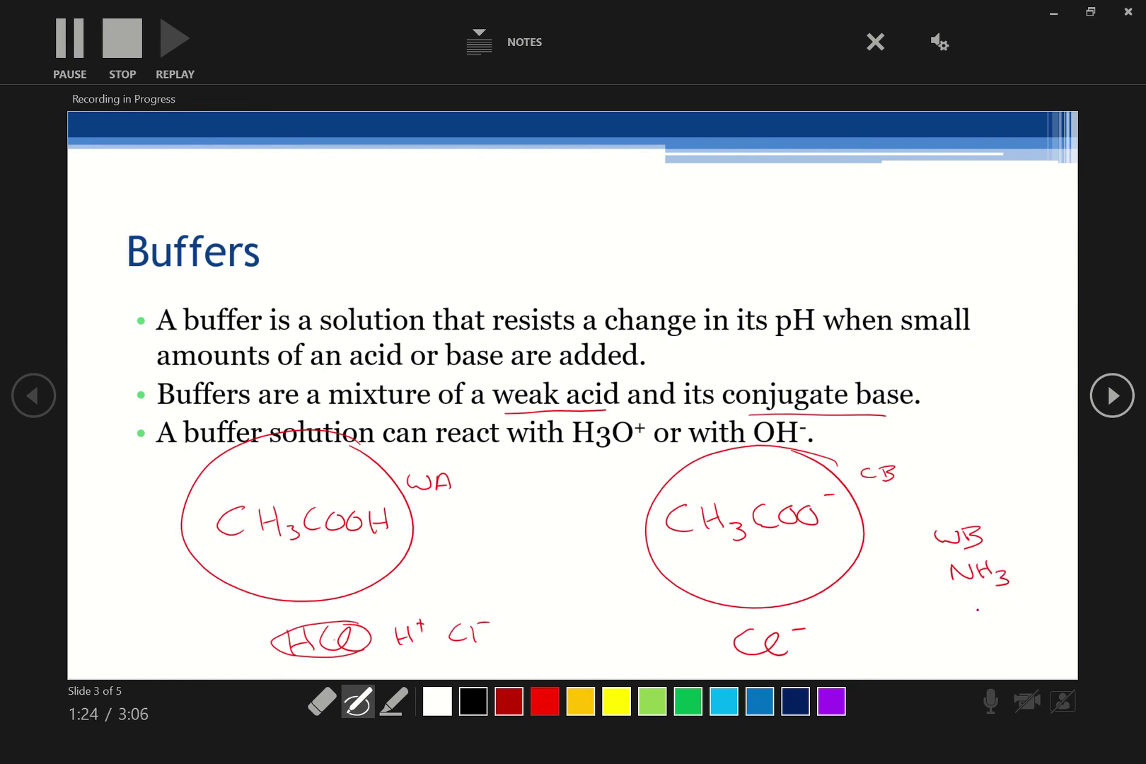
drag(956, 604, 962, 616)
mouse_move(960, 603)
mouse_down()
mouse_move(971, 602)
mouse_move(952, 654)
mouse_move(971, 634)
mouse_move(979, 651)
mouse_up()
drag(982, 642, 1012, 649)
mouse_move(1008, 642)
mouse_down()
mouse_move(1010, 657)
mouse_move(1019, 633)
mouse_up()
drag(1014, 628, 1024, 625)
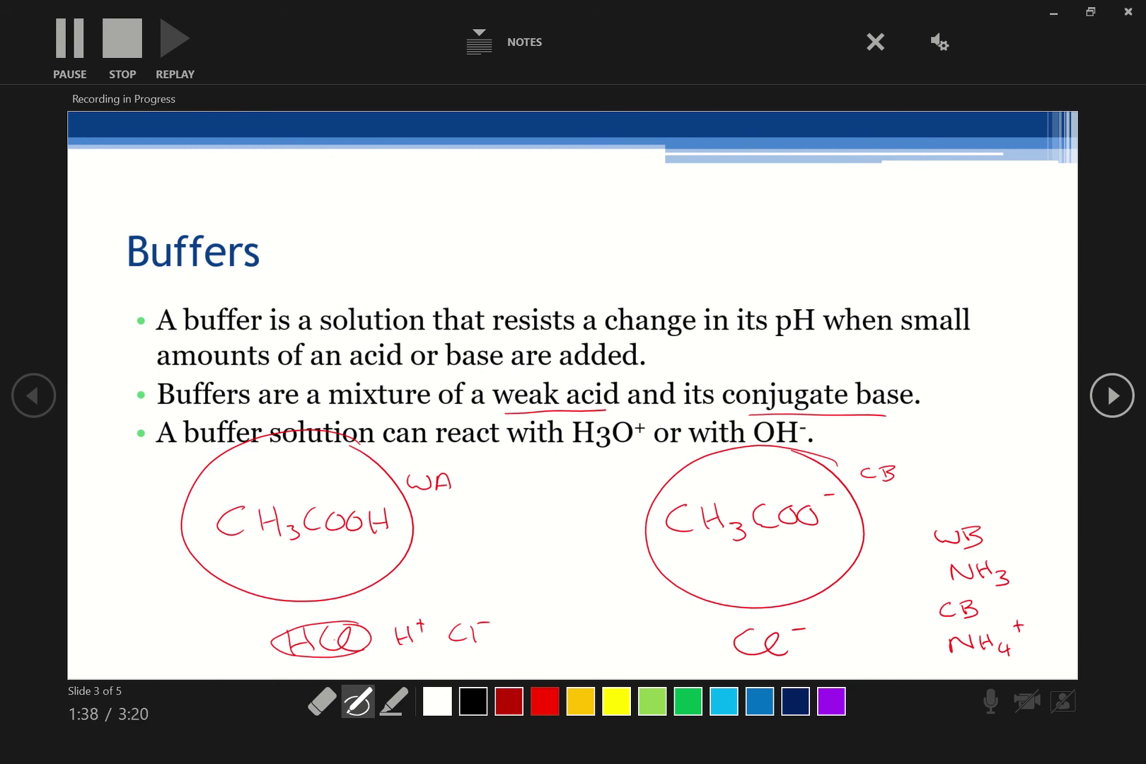
key(Right)
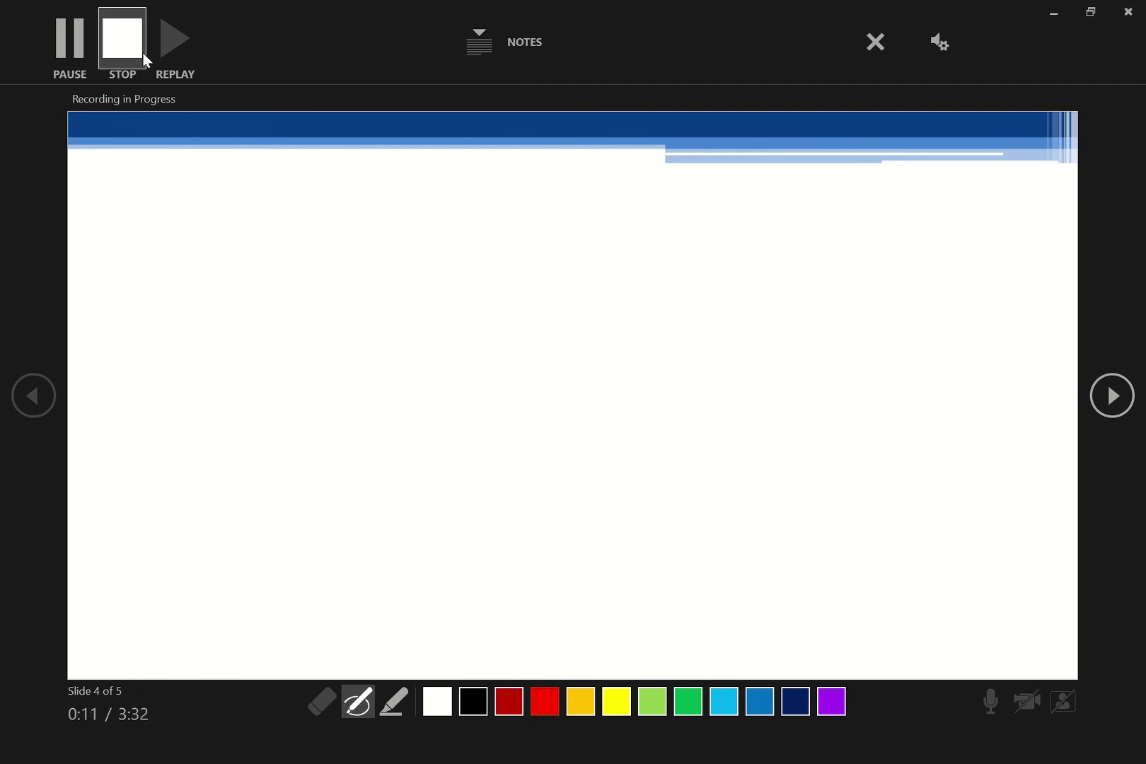
Step: Stop recording, clear slide 4's narration, and close the recording window
click(120, 50)
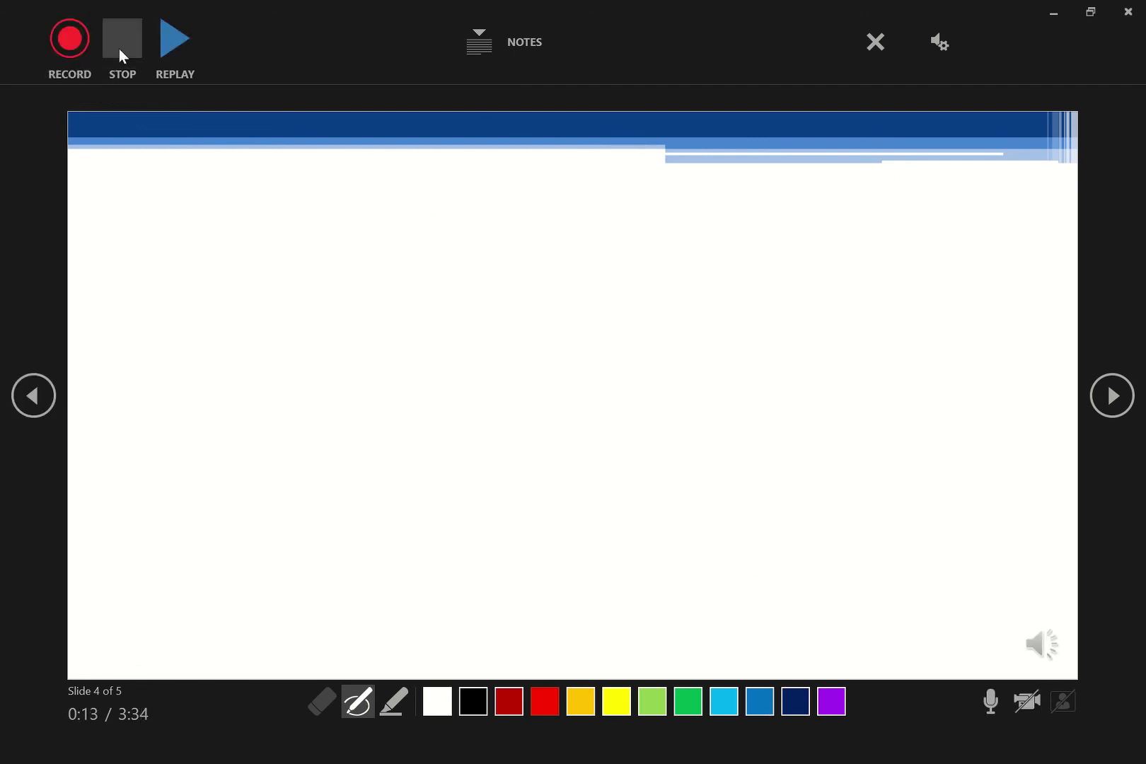
click(876, 42)
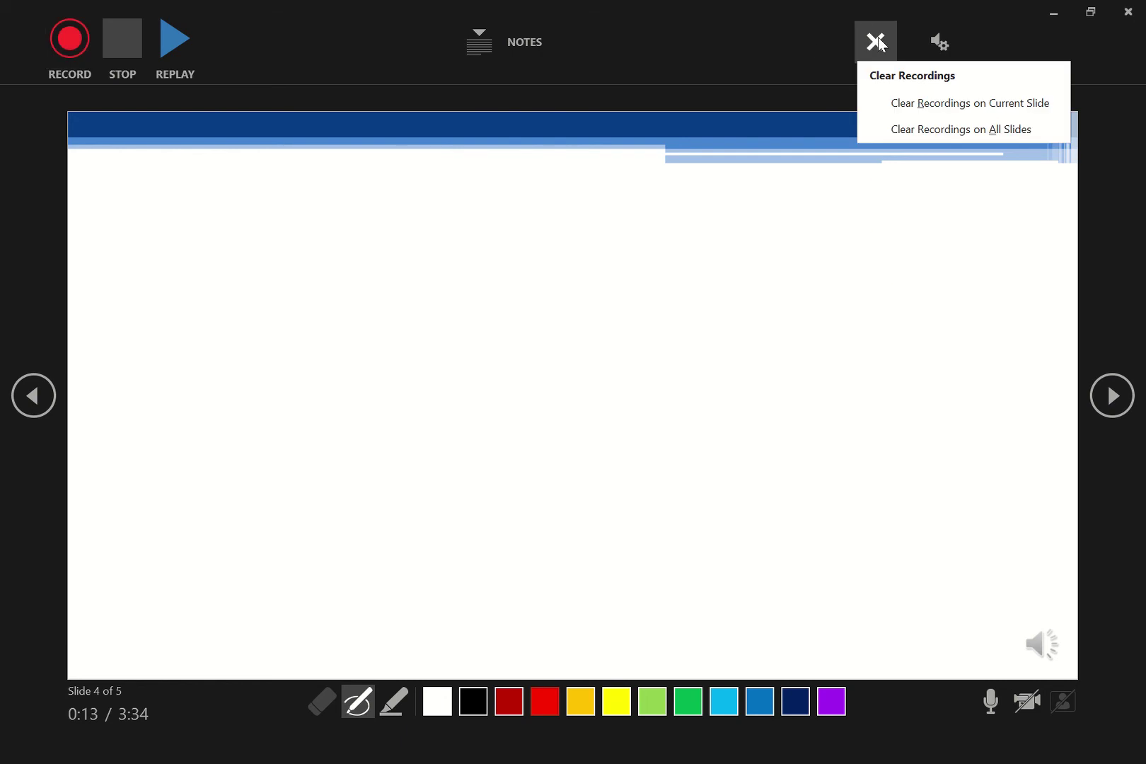
click(936, 108)
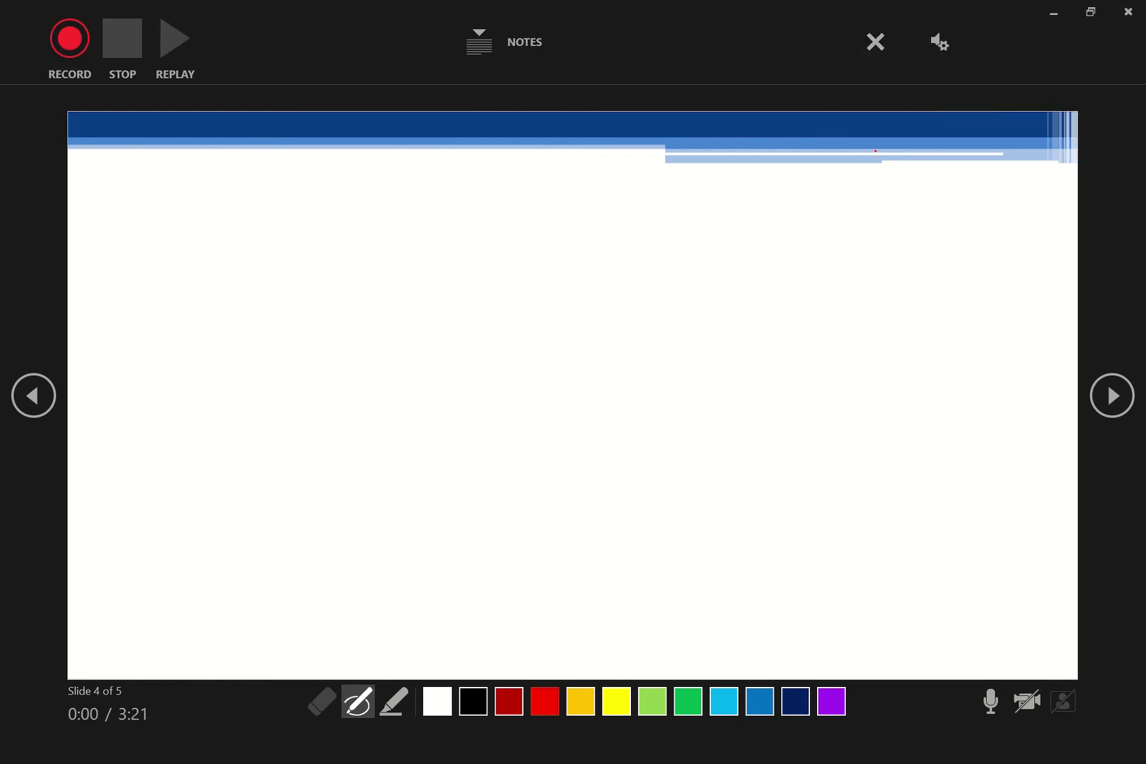
click(1129, 12)
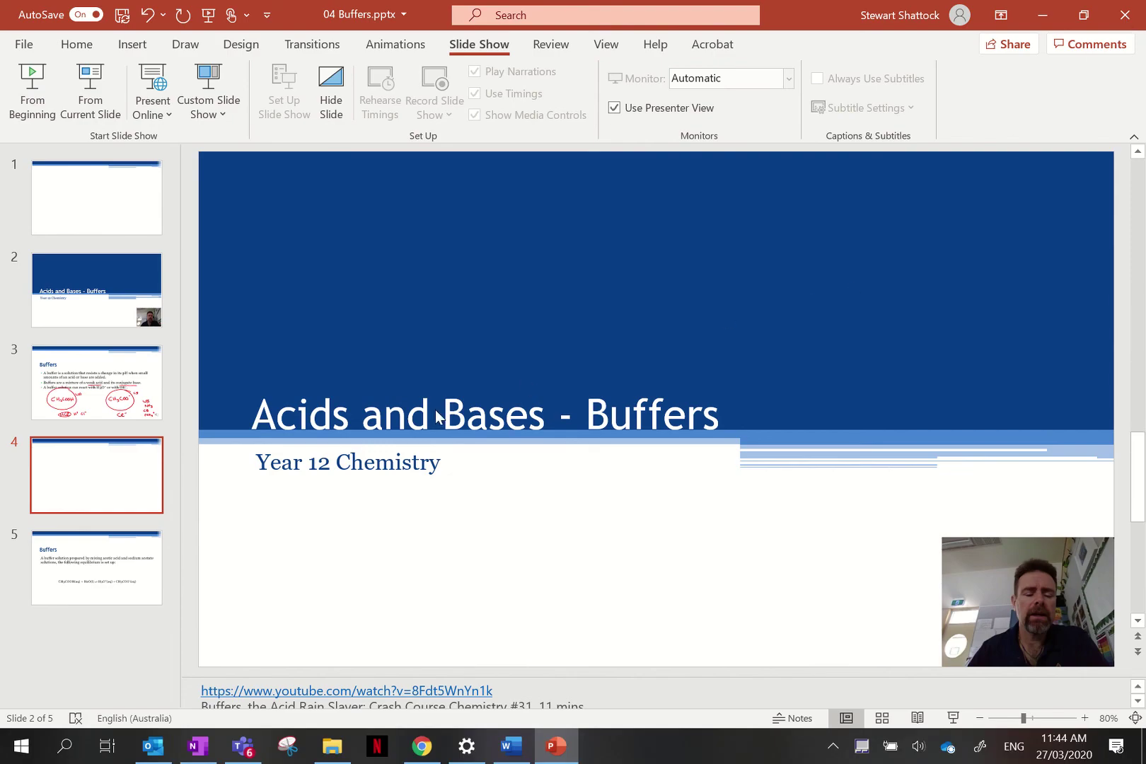
Step: With slide 4 selected, copy the YouTube Buffers video's web address from Chrome's address bar
click(119, 443)
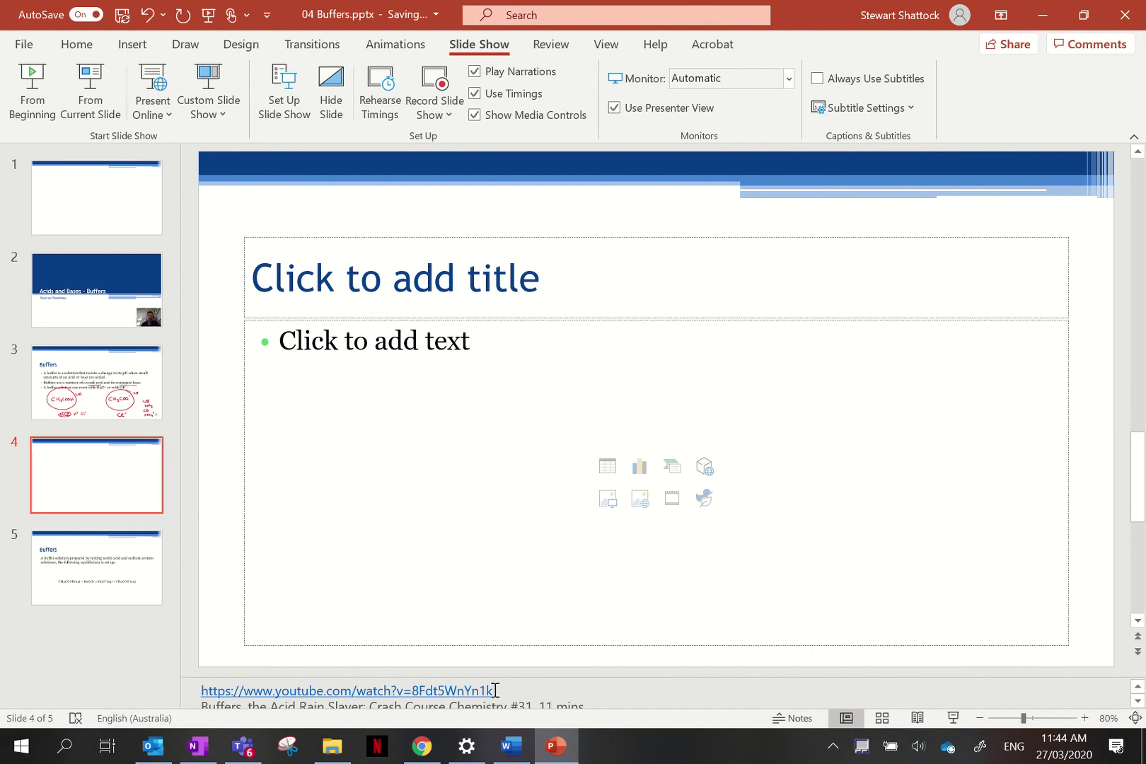
click(428, 752)
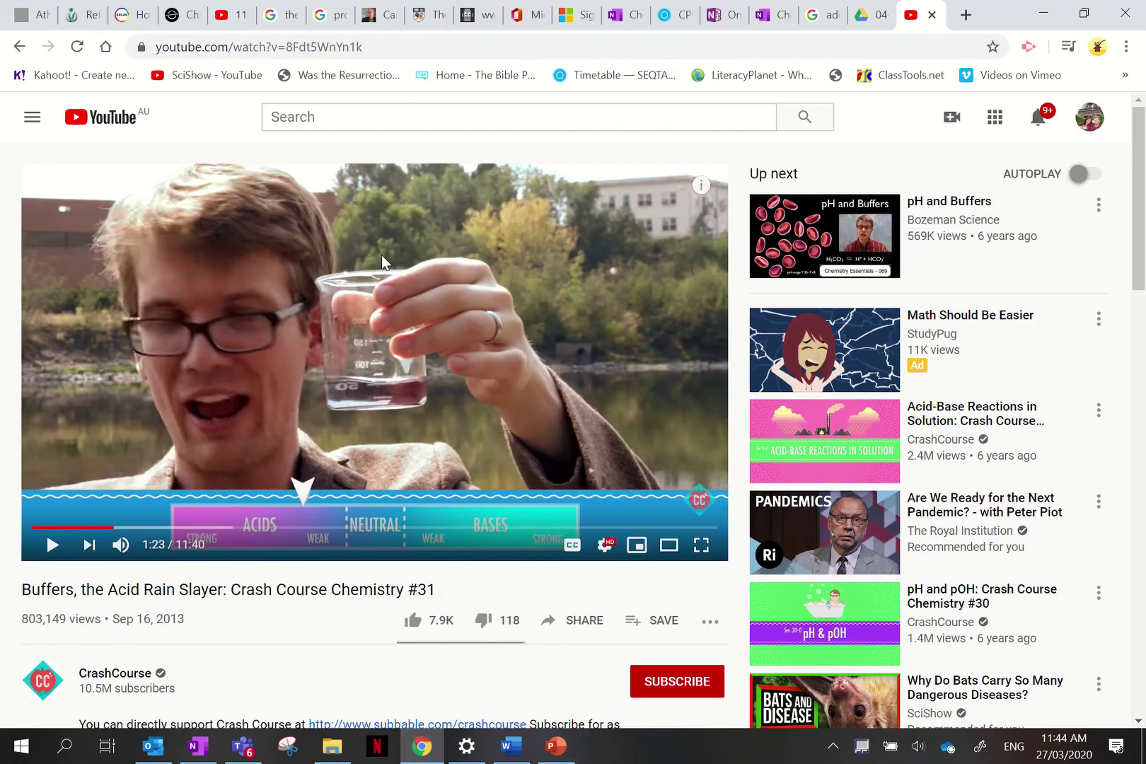
drag(366, 43, 152, 48)
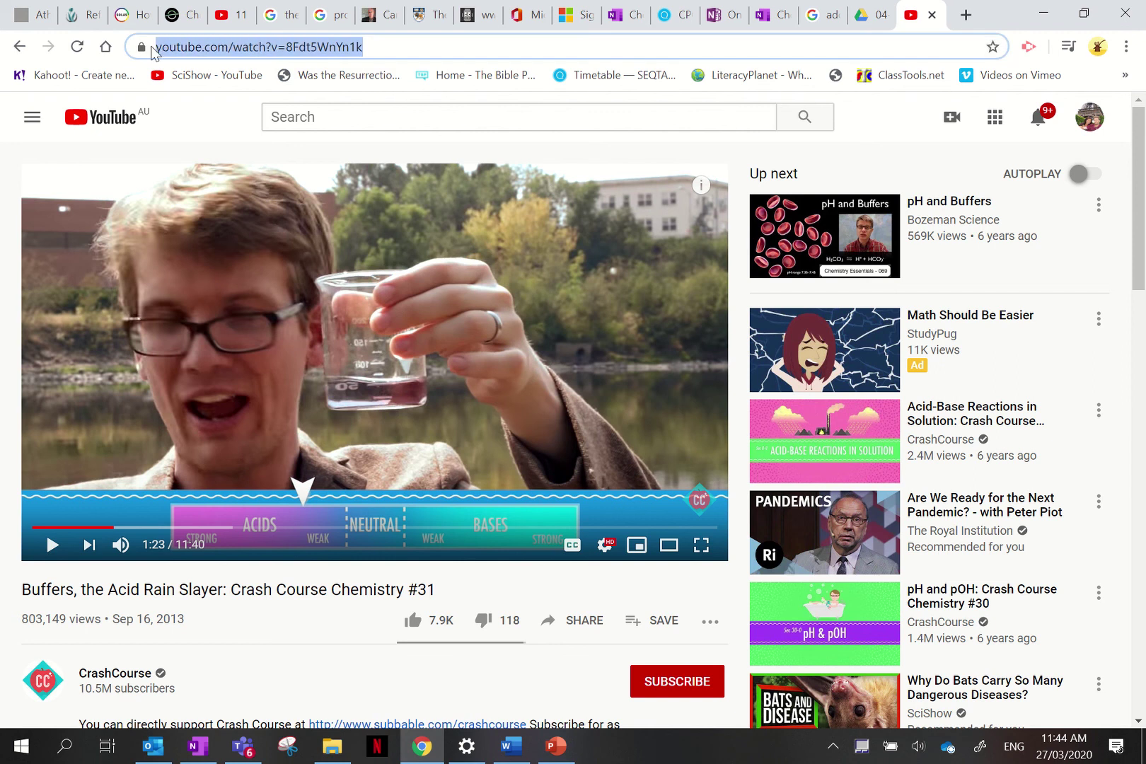
right_click(165, 45)
click(221, 144)
click(557, 751)
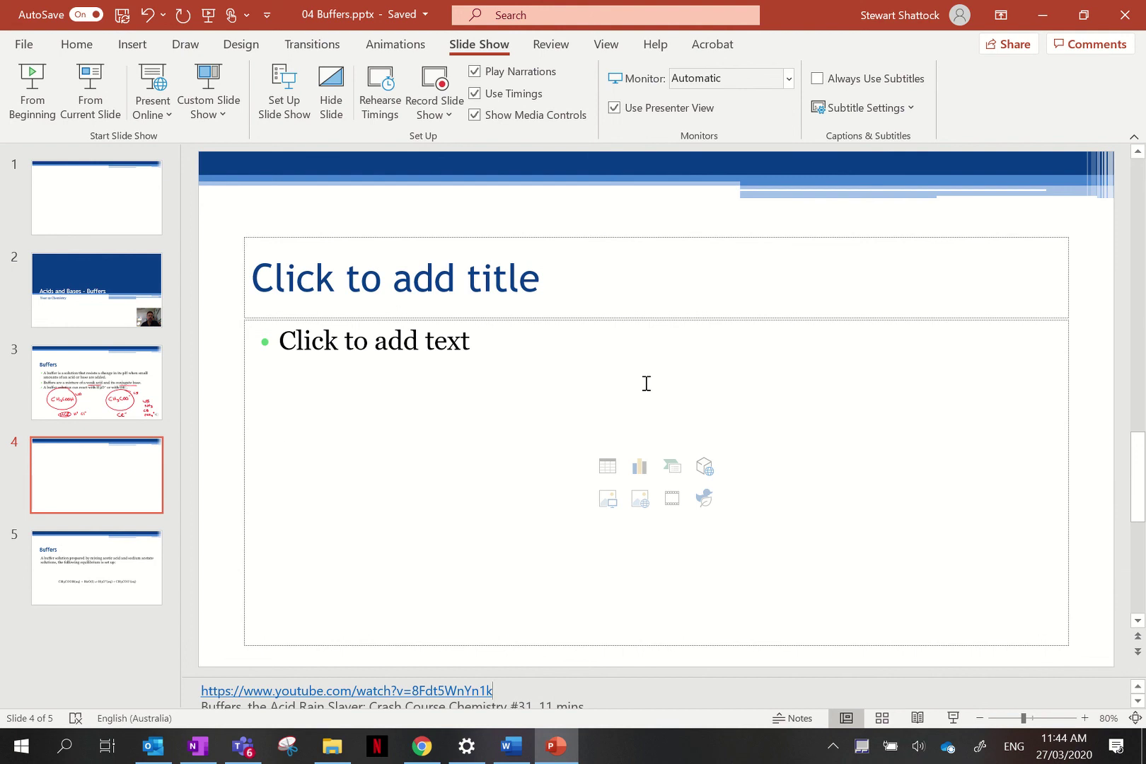
Step: Insert the copied YouTube Buffers link as an Online Video on slide 4
click(128, 48)
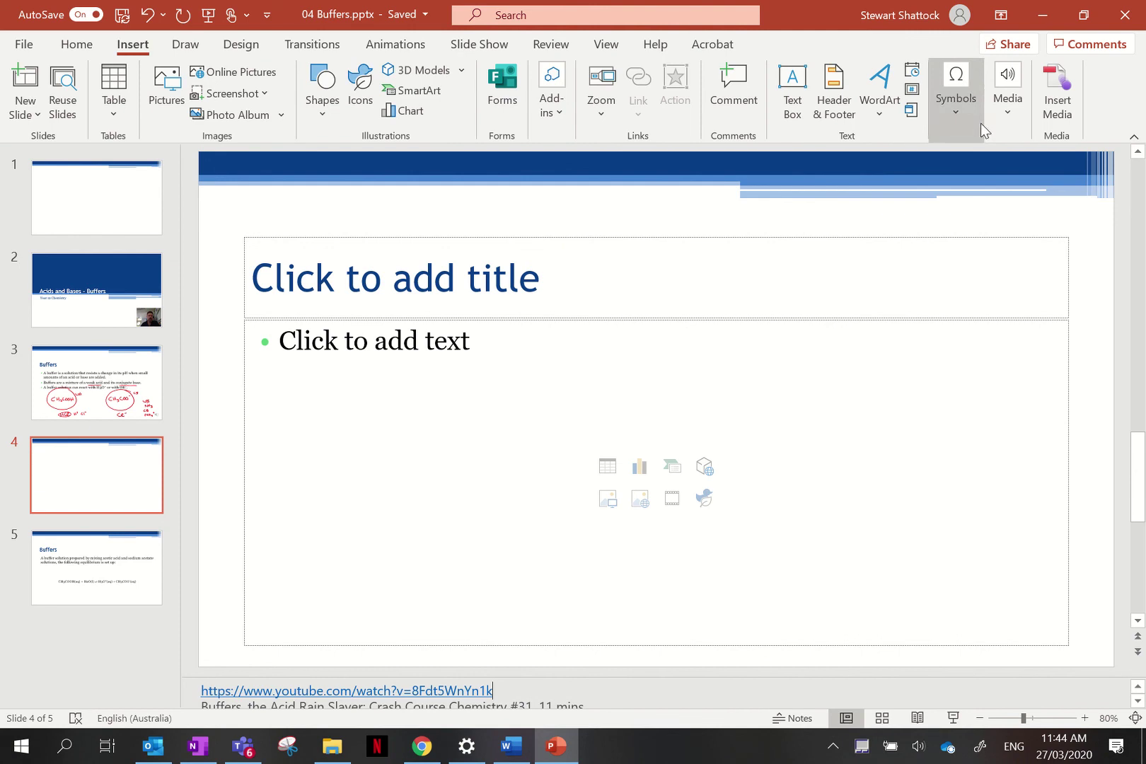
click(1007, 115)
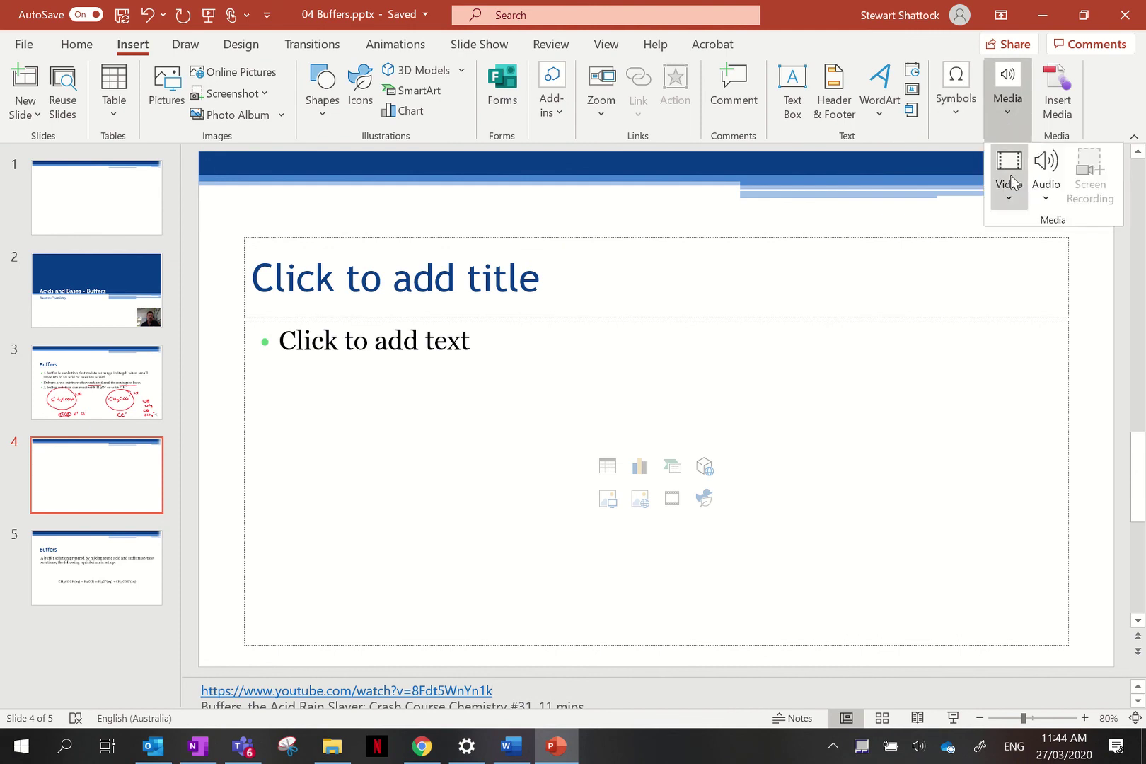
click(1010, 204)
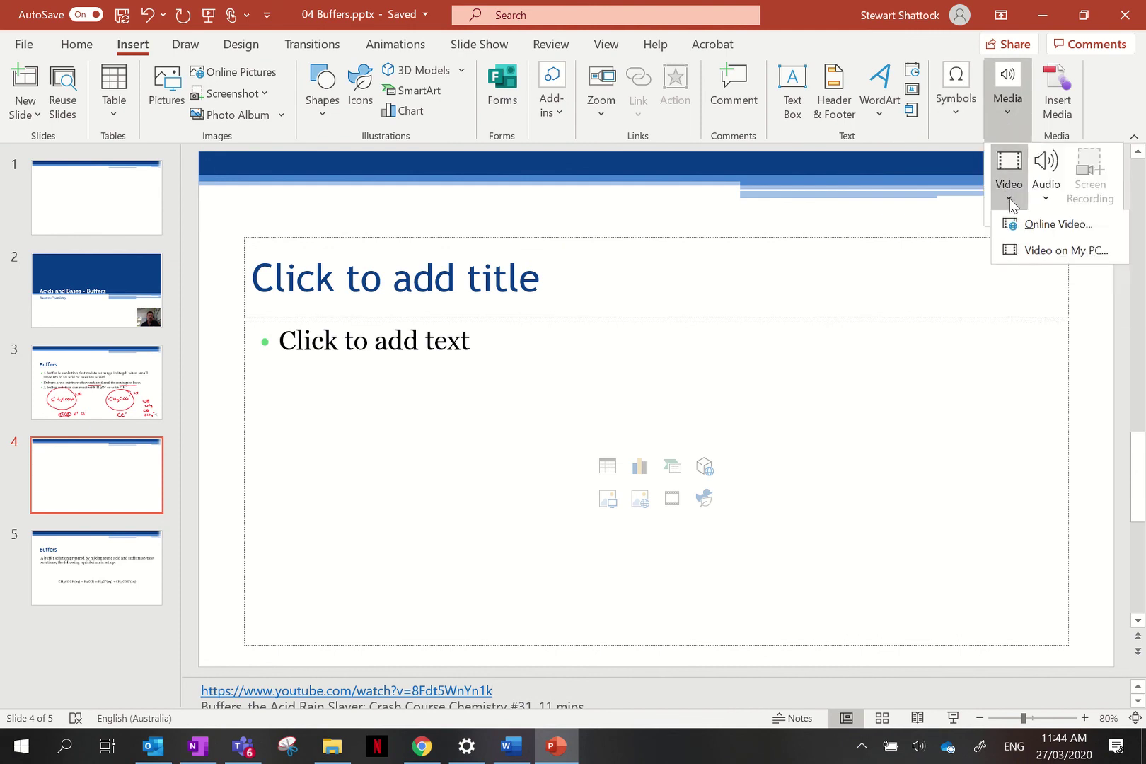
click(1026, 234)
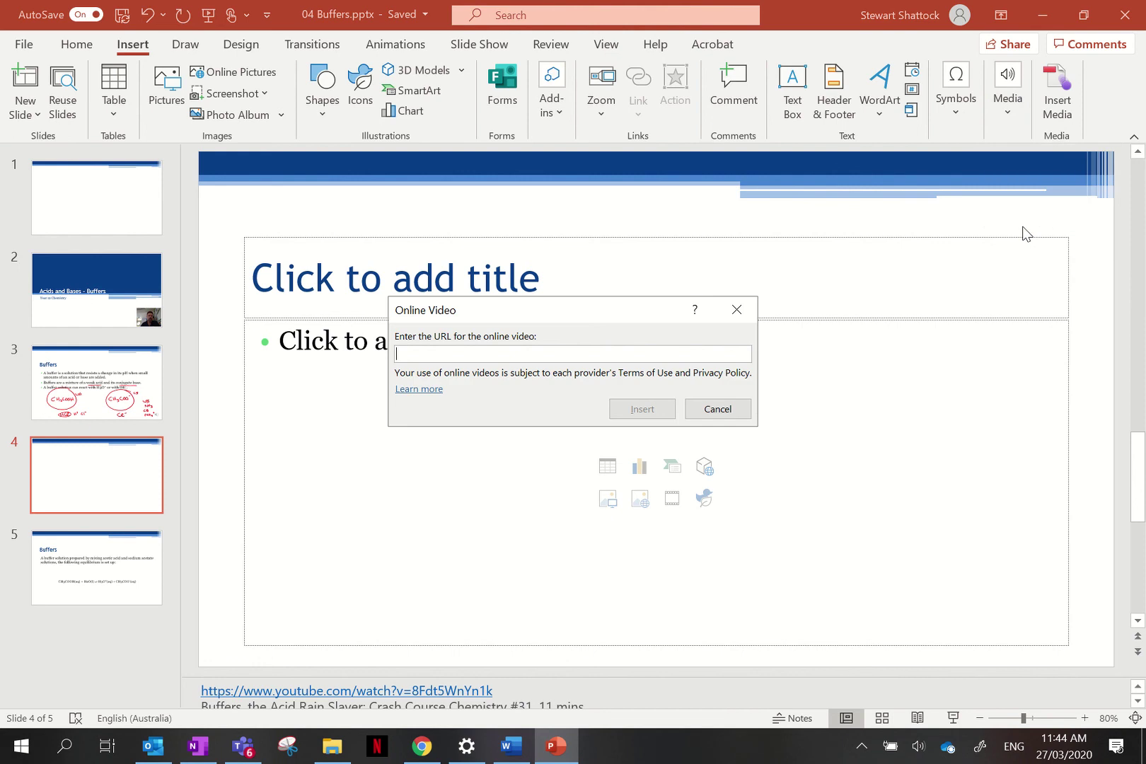
right_click(522, 357)
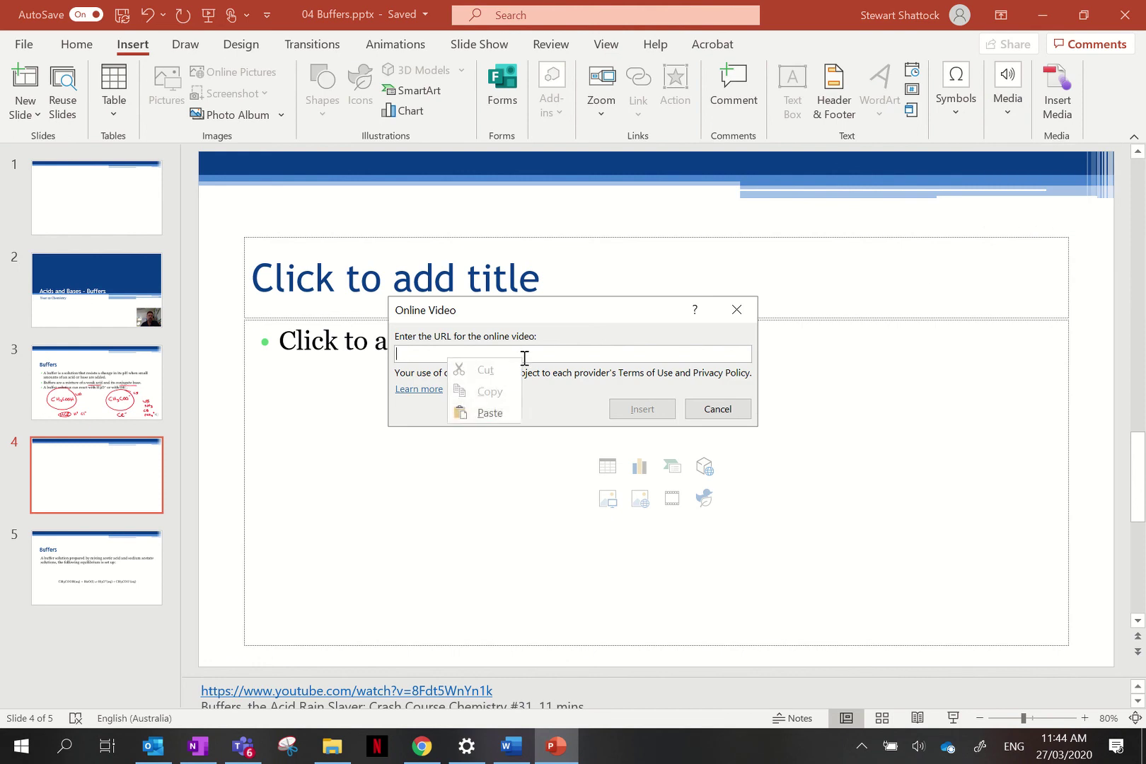
click(504, 412)
click(623, 409)
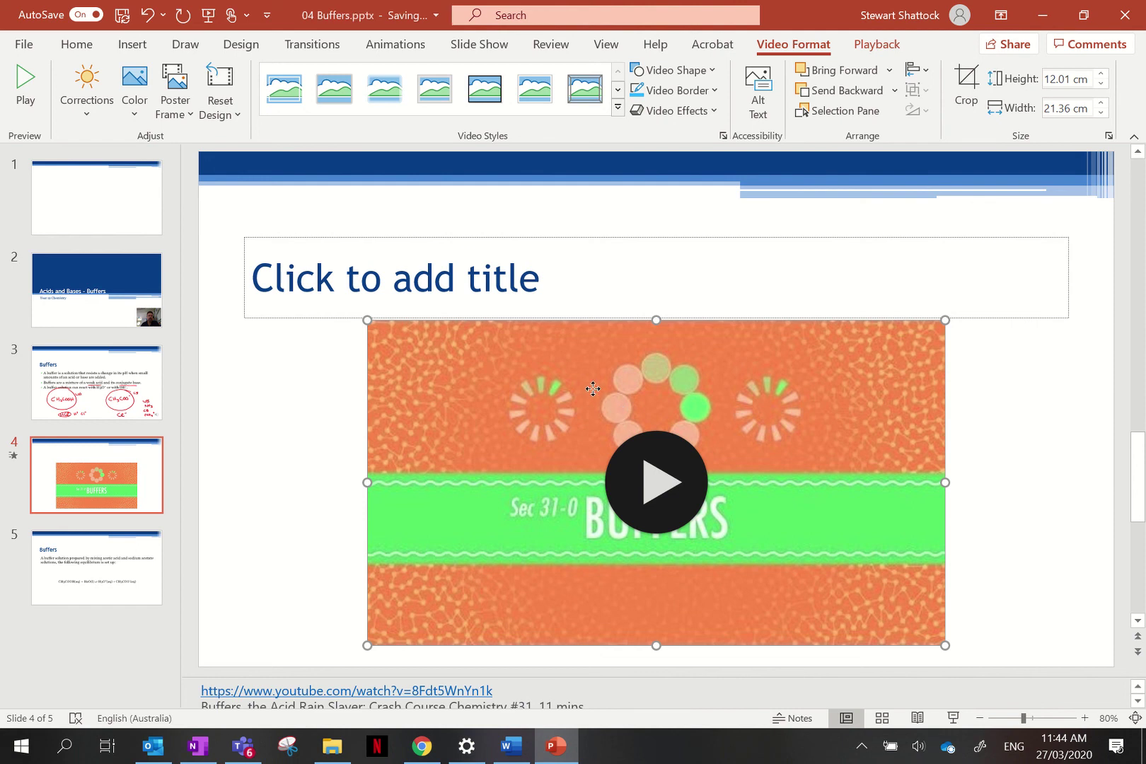
Step: Move slide 4's video up over the title and enlarge it to 14.51 × 25.8 cm
drag(591, 389, 516, 292)
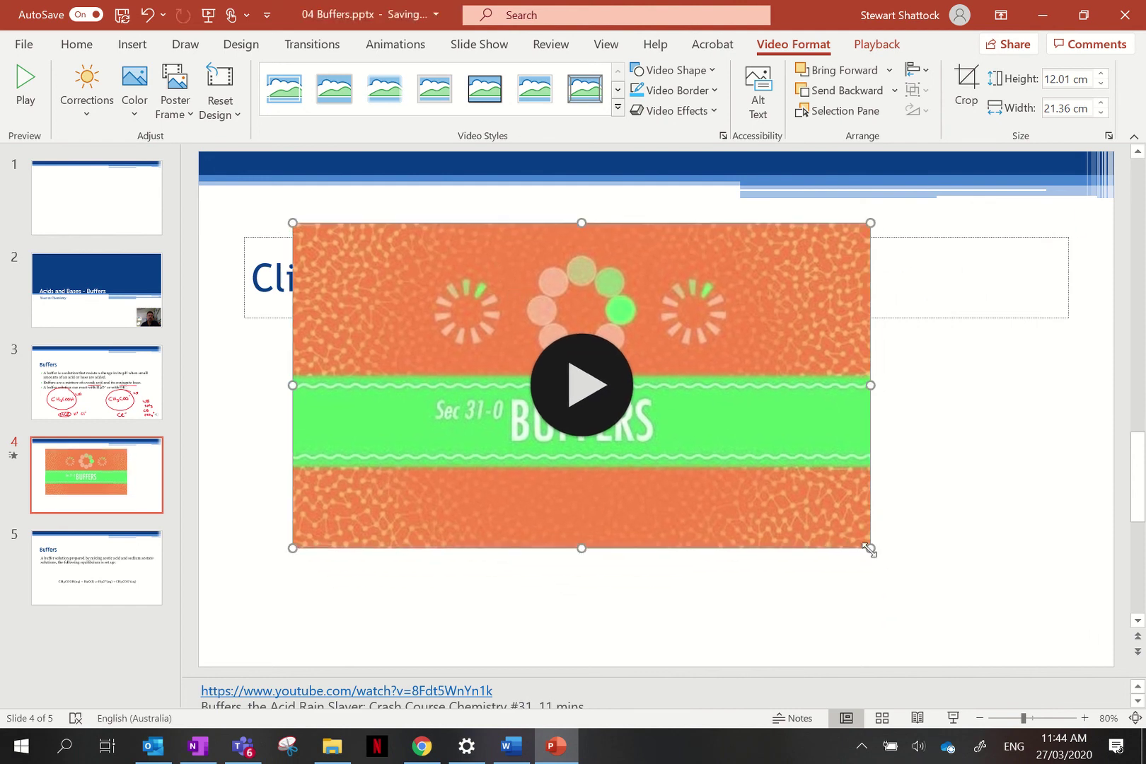
drag(871, 547, 971, 618)
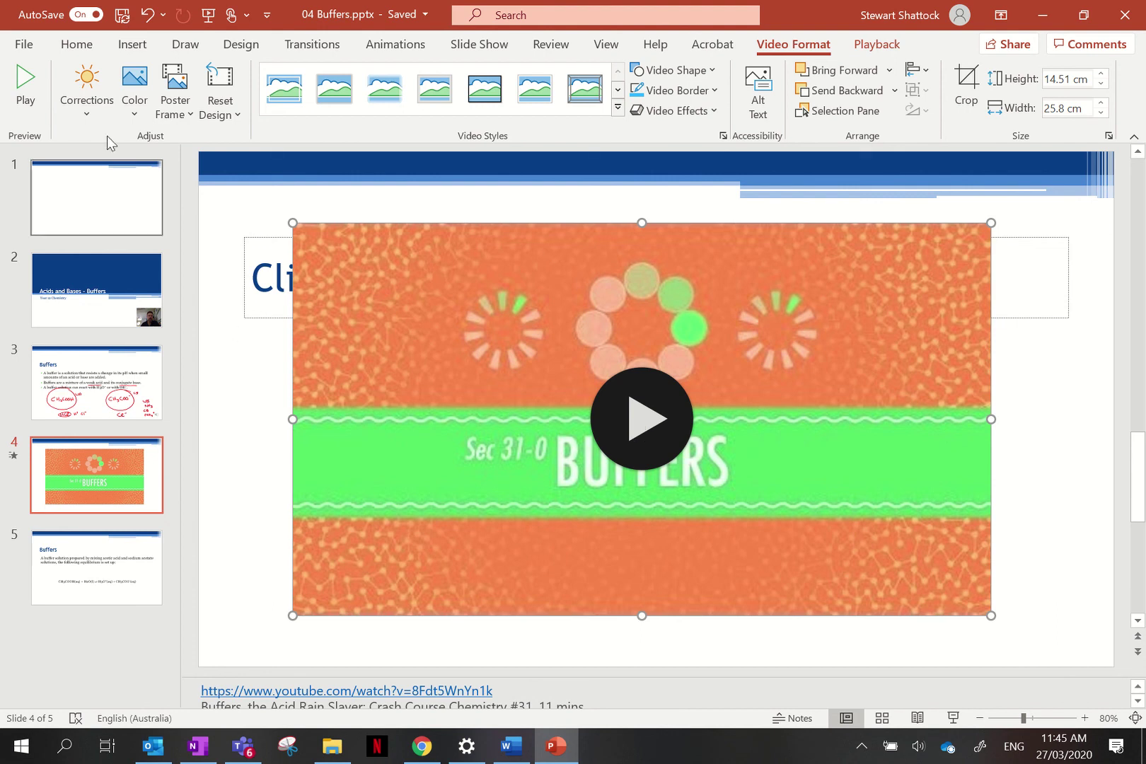
Step: Start Record from Current Slide so the recording view opens on slide 4
click(479, 46)
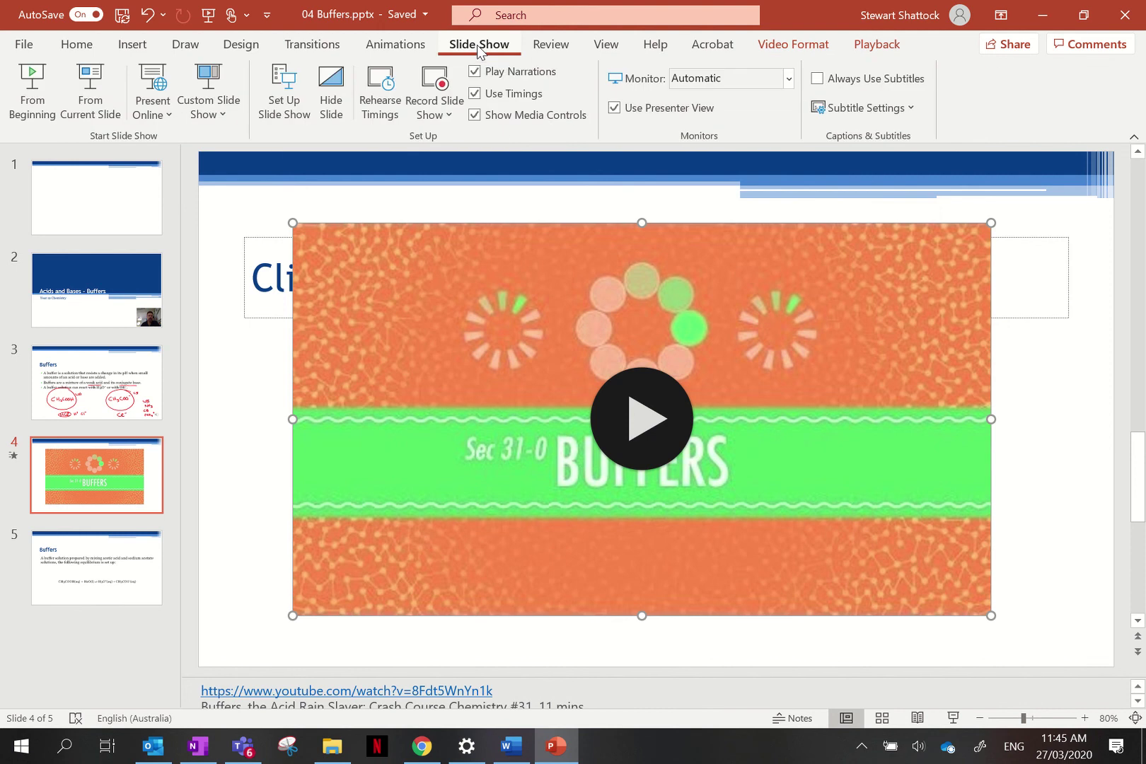
click(451, 116)
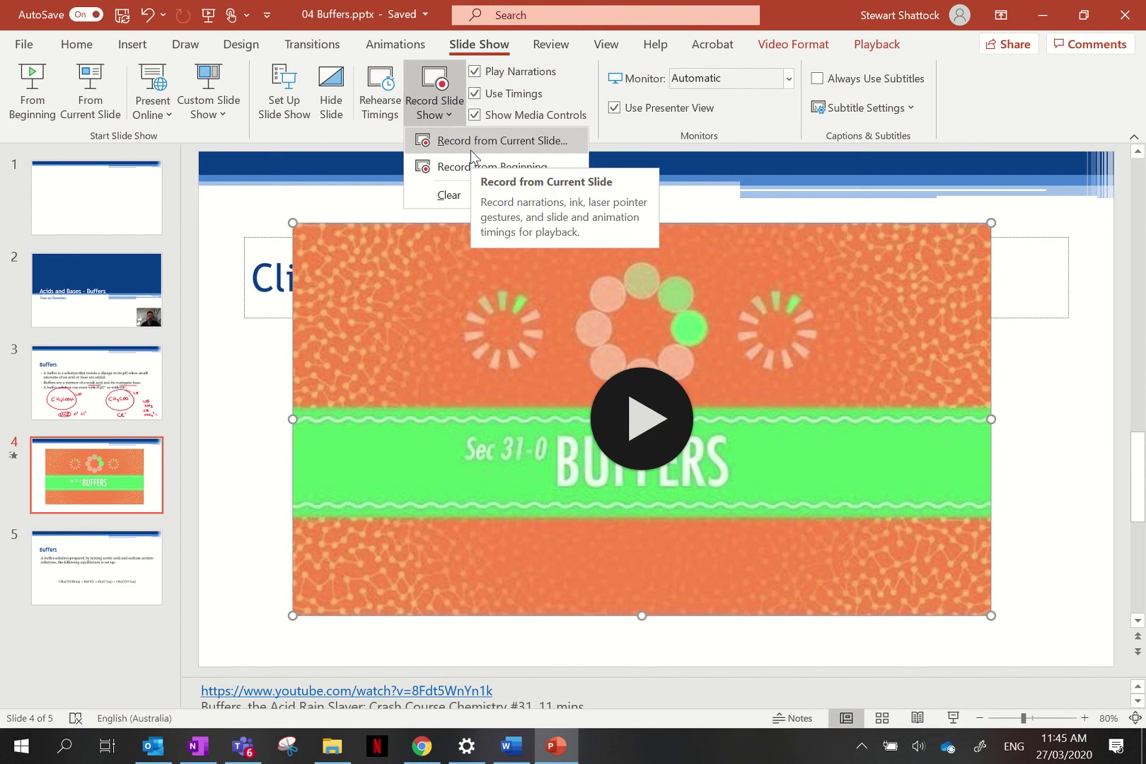
click(470, 148)
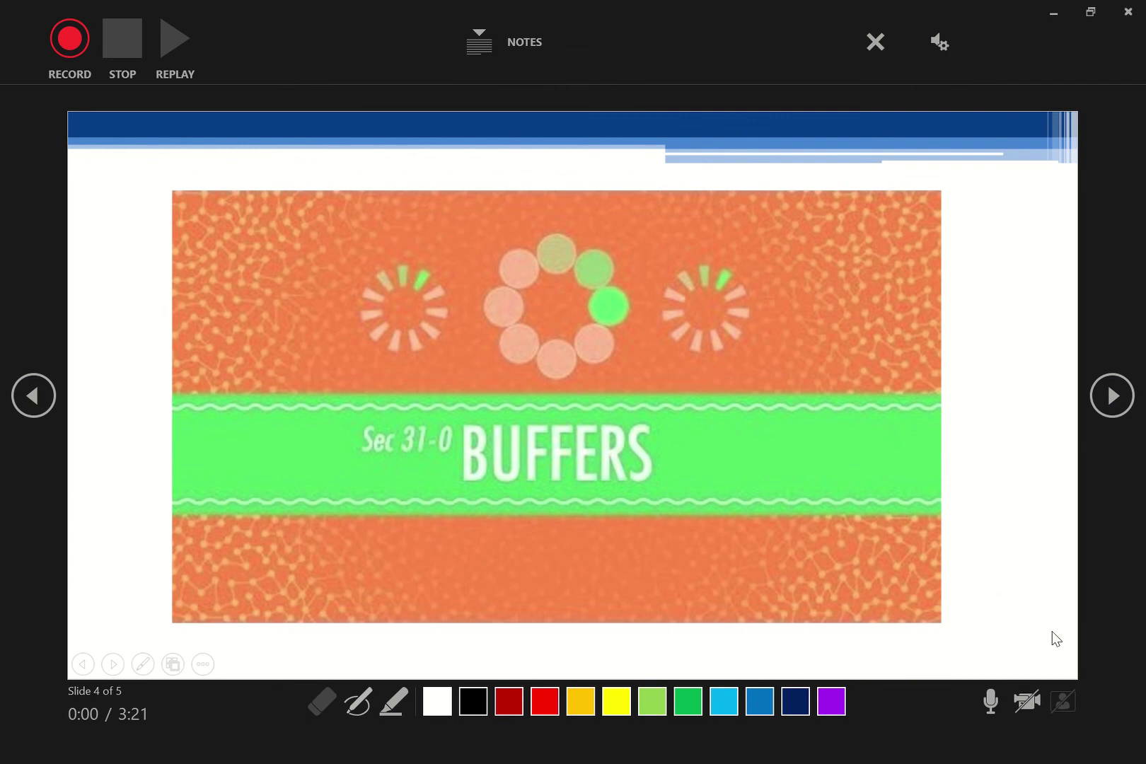
Step: Record a trial narration on slide 5, run past the end, and return to slide 5
click(1110, 395)
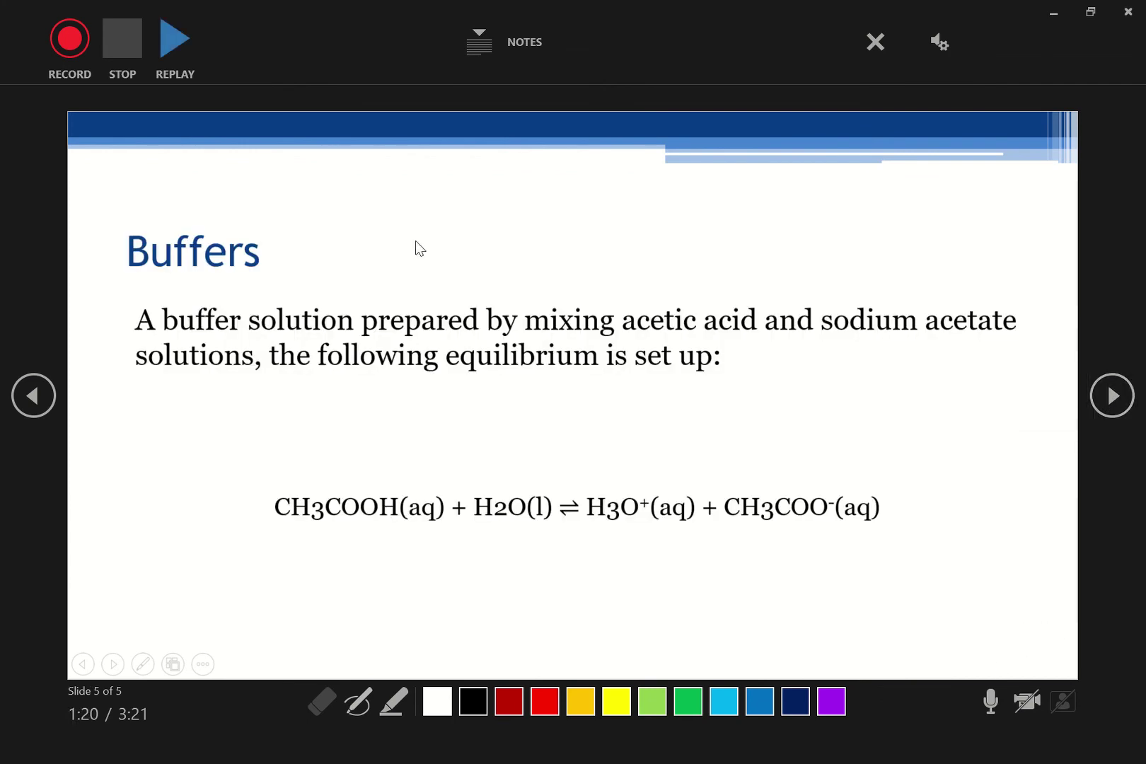
click(73, 47)
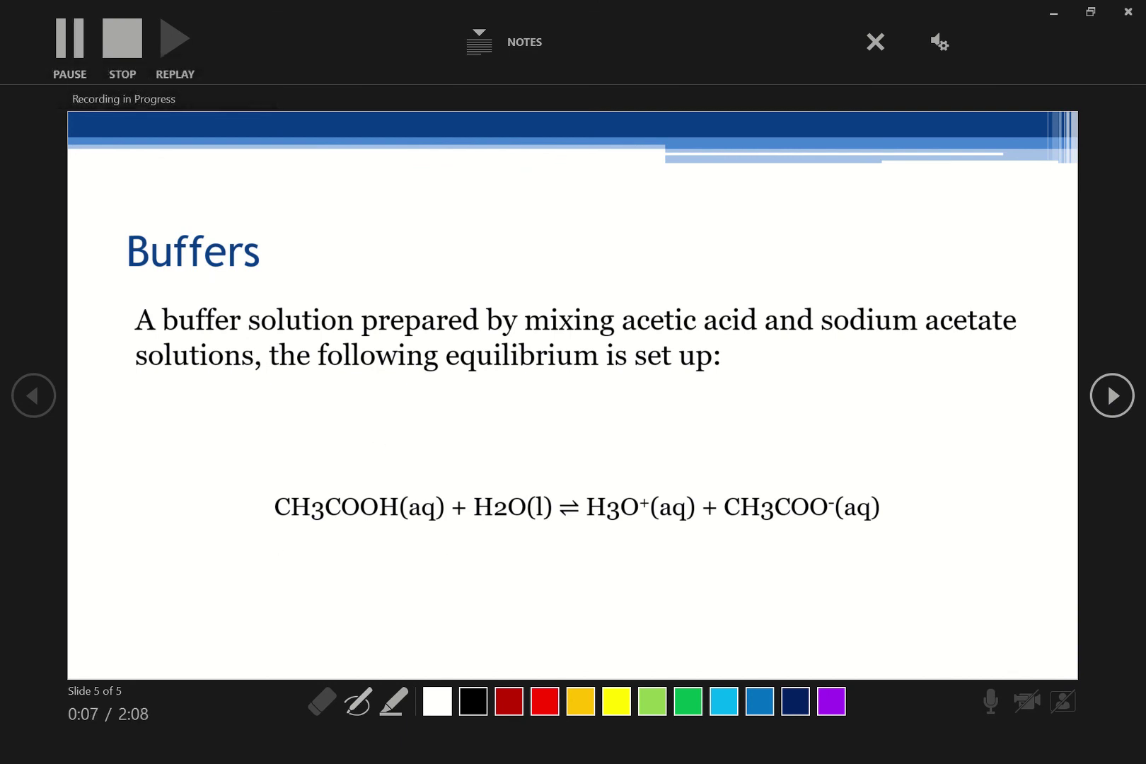
key(Right)
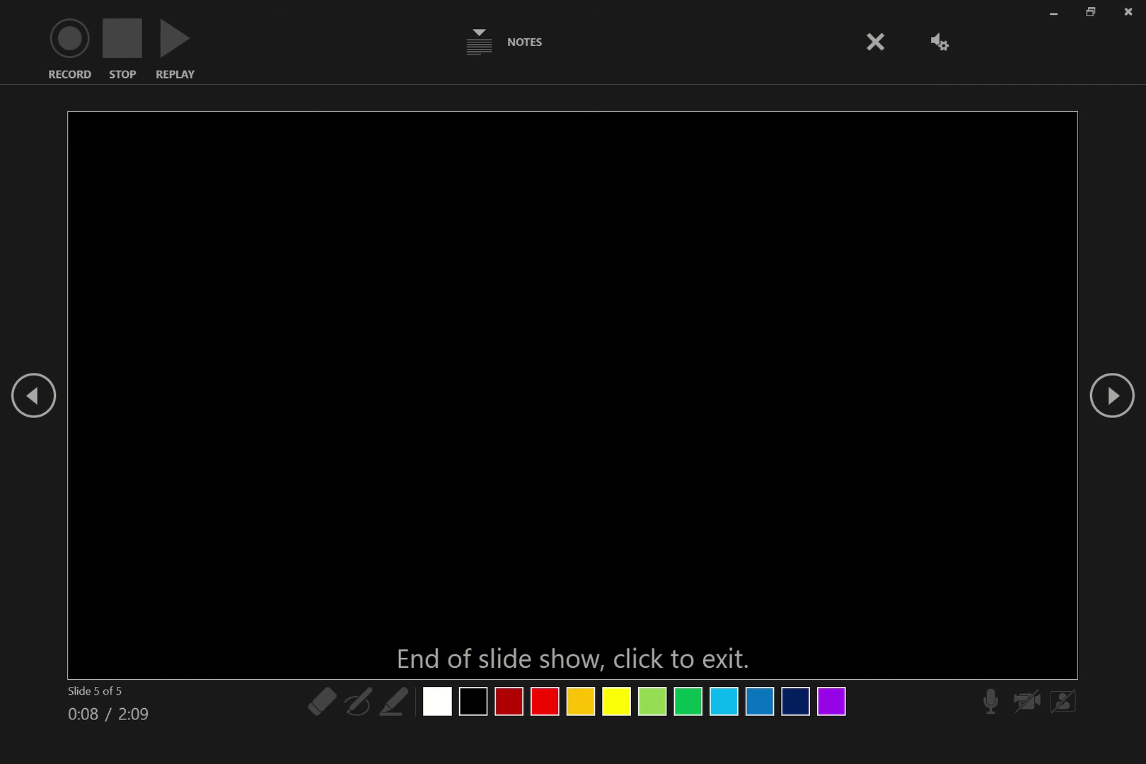
key(Left)
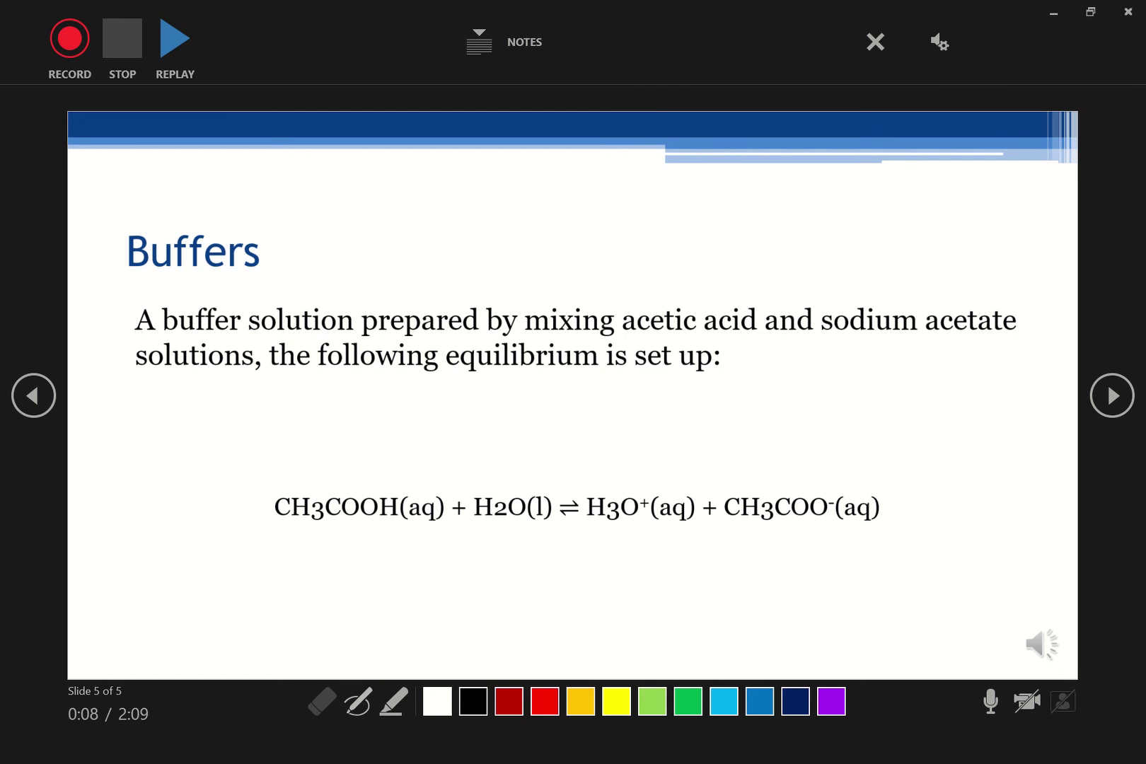
Step: Clear the recording on slide 5 only and switch to the pen tool
click(875, 44)
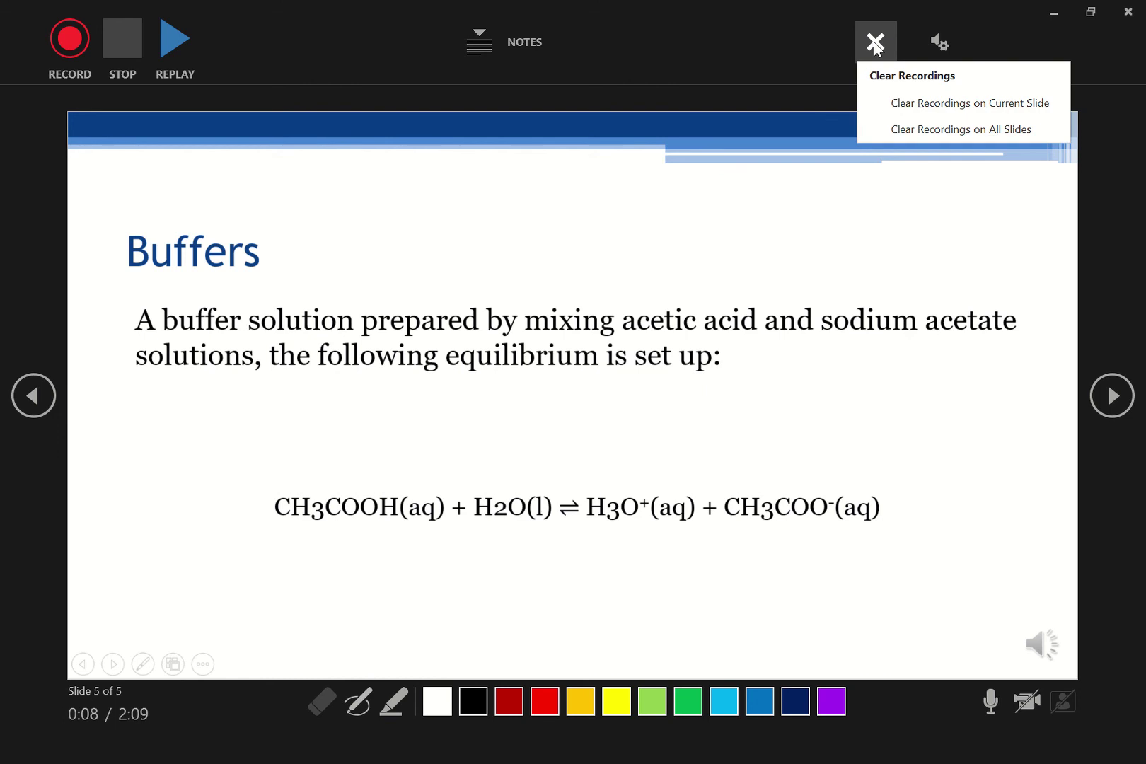
click(914, 113)
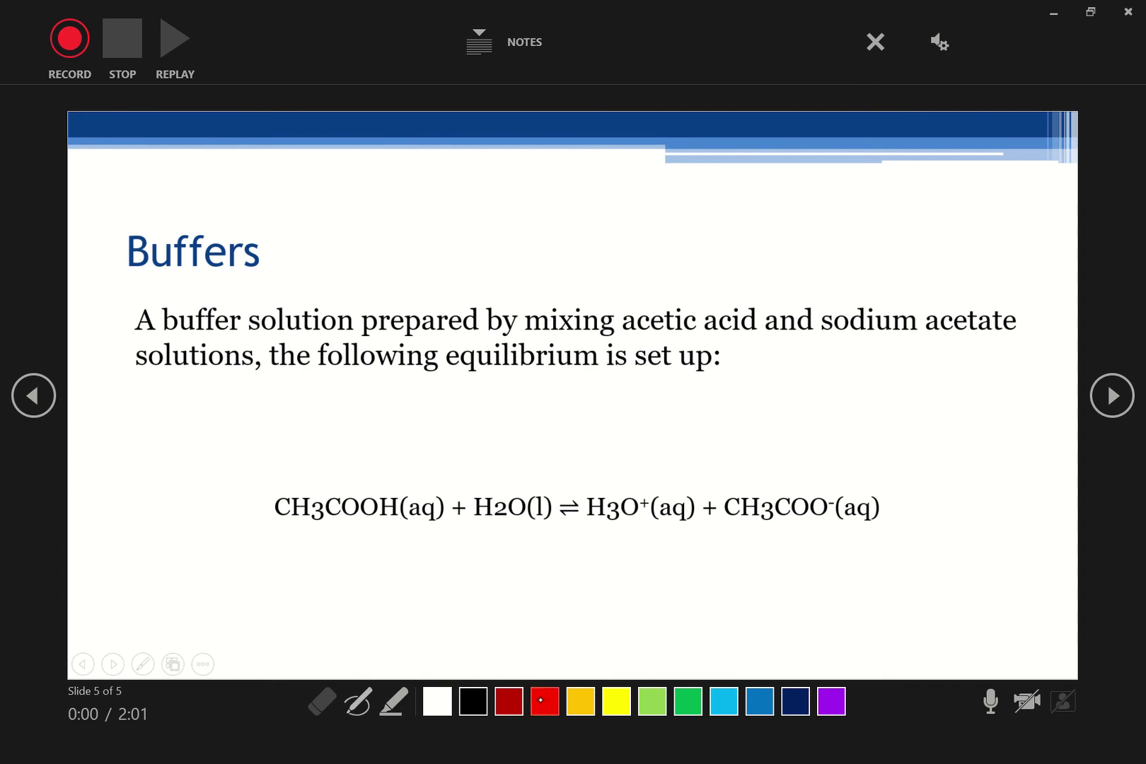
key(ctrl+p)
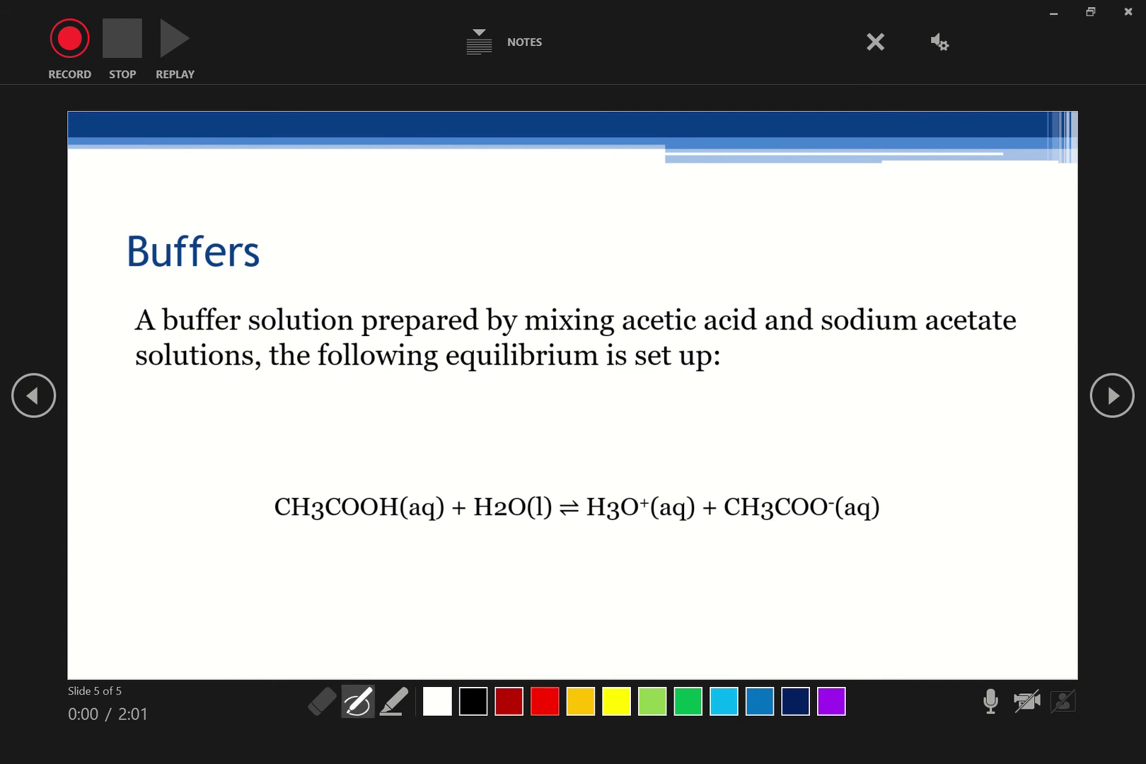
Step: Narrate slide 5 for 0:37, marking CH3COOH(aq), CH3COO-(aq), sodium acetate and acetic acid in red
key(r)
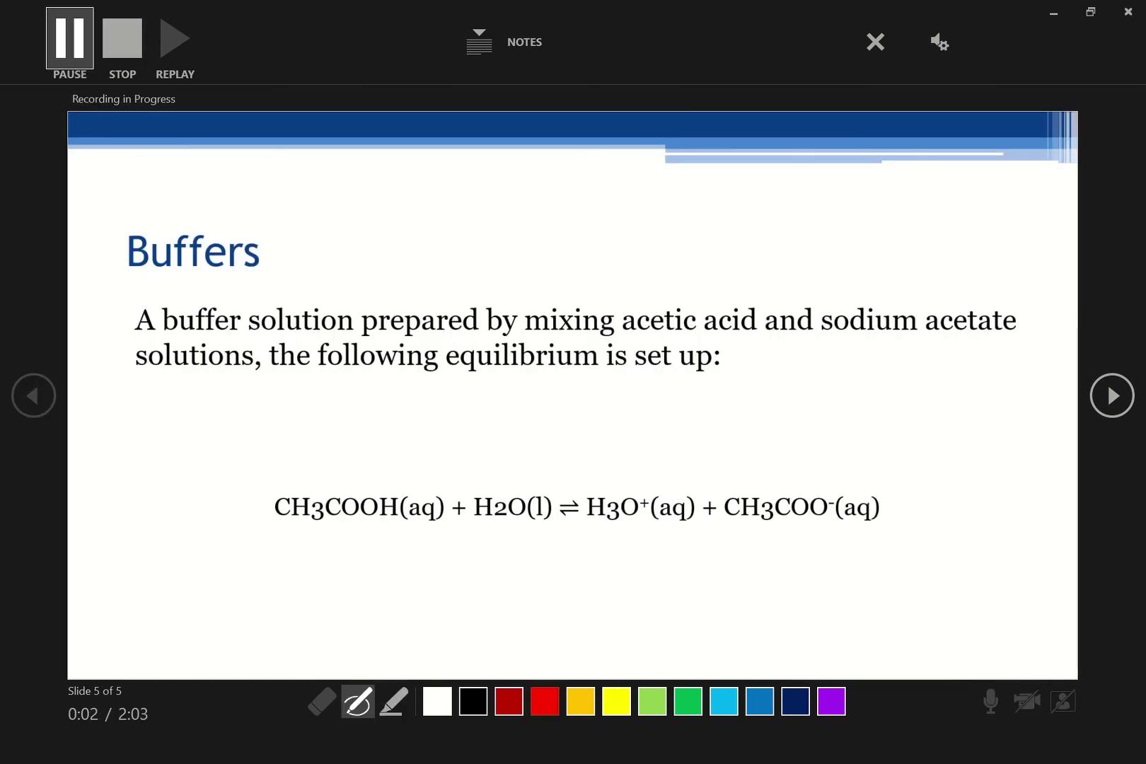
mouse_move(390, 450)
mouse_down()
mouse_move(295, 562)
mouse_move(393, 451)
mouse_up()
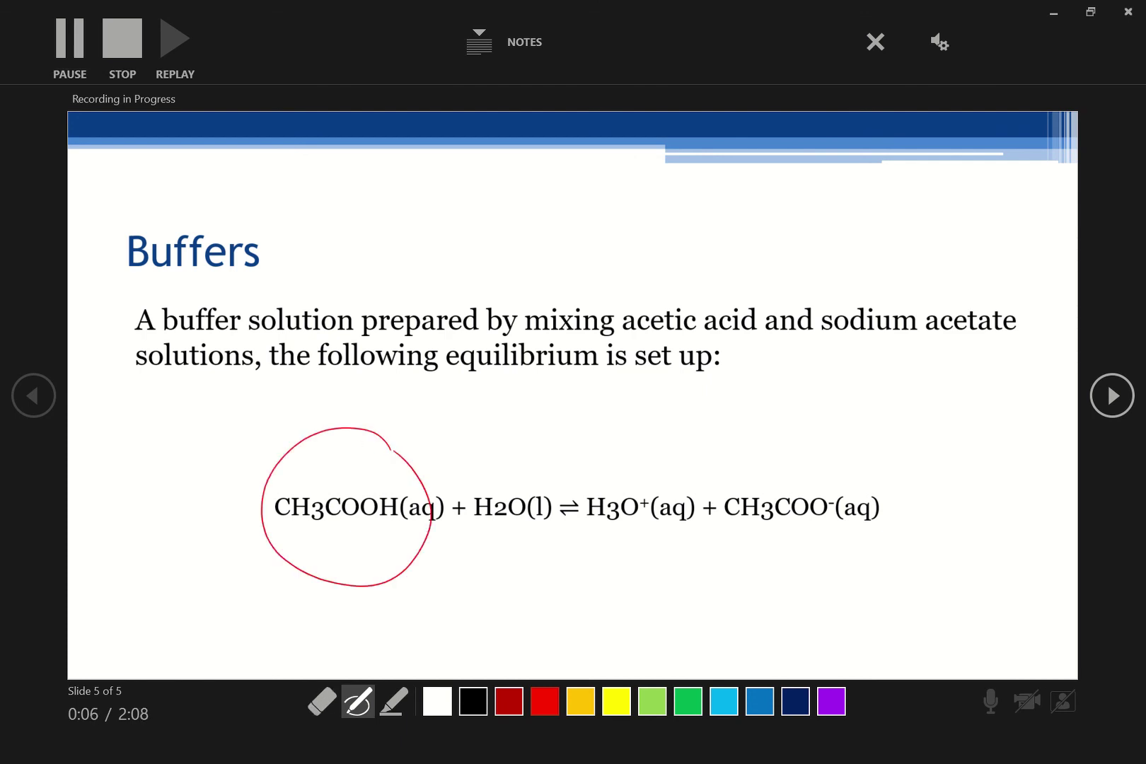
mouse_move(865, 453)
mouse_down()
mouse_move(826, 431)
mouse_move(885, 445)
mouse_move(865, 434)
mouse_up()
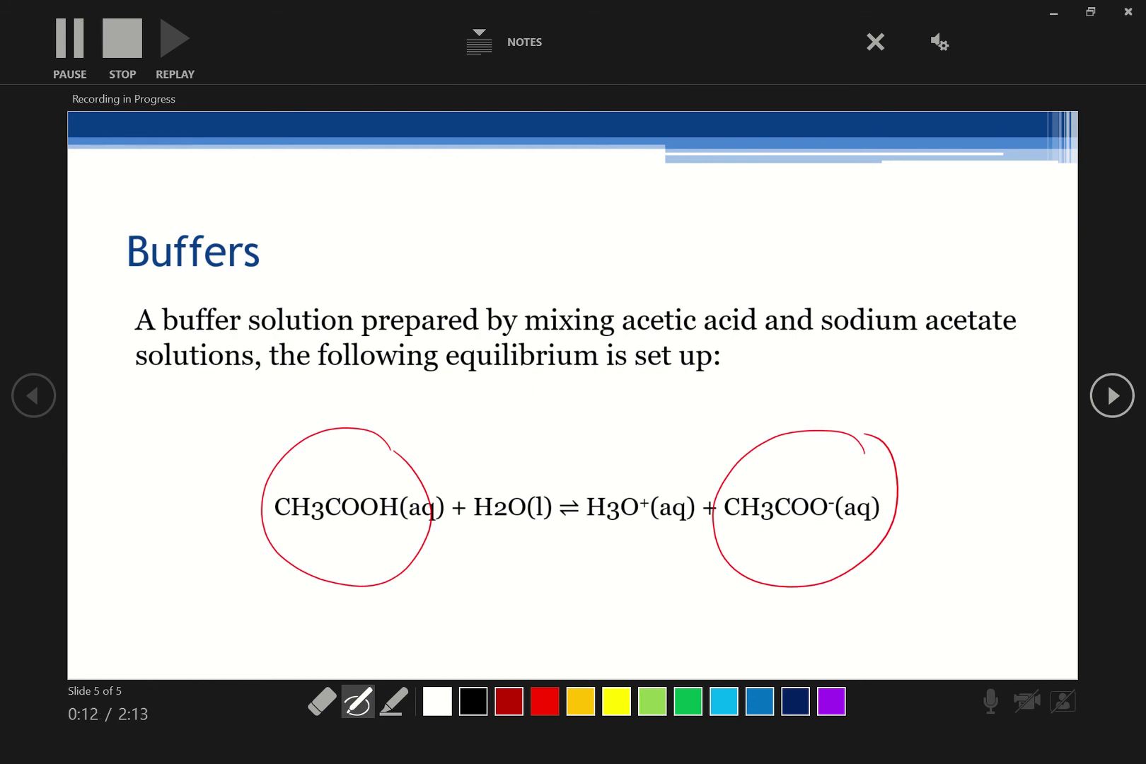
mouse_move(856, 342)
mouse_down()
mouse_move(1007, 338)
mouse_move(867, 346)
mouse_move(912, 344)
mouse_up()
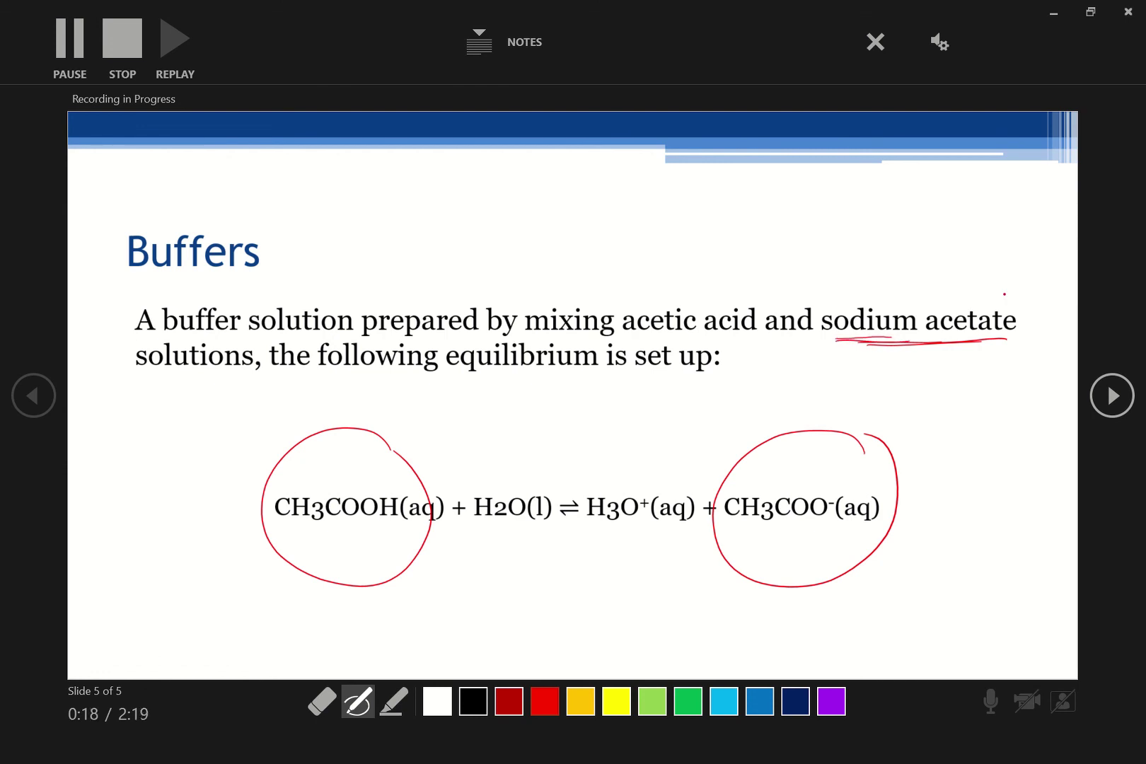
mouse_move(983, 269)
mouse_down()
mouse_move(1002, 374)
mouse_move(1003, 284)
mouse_up()
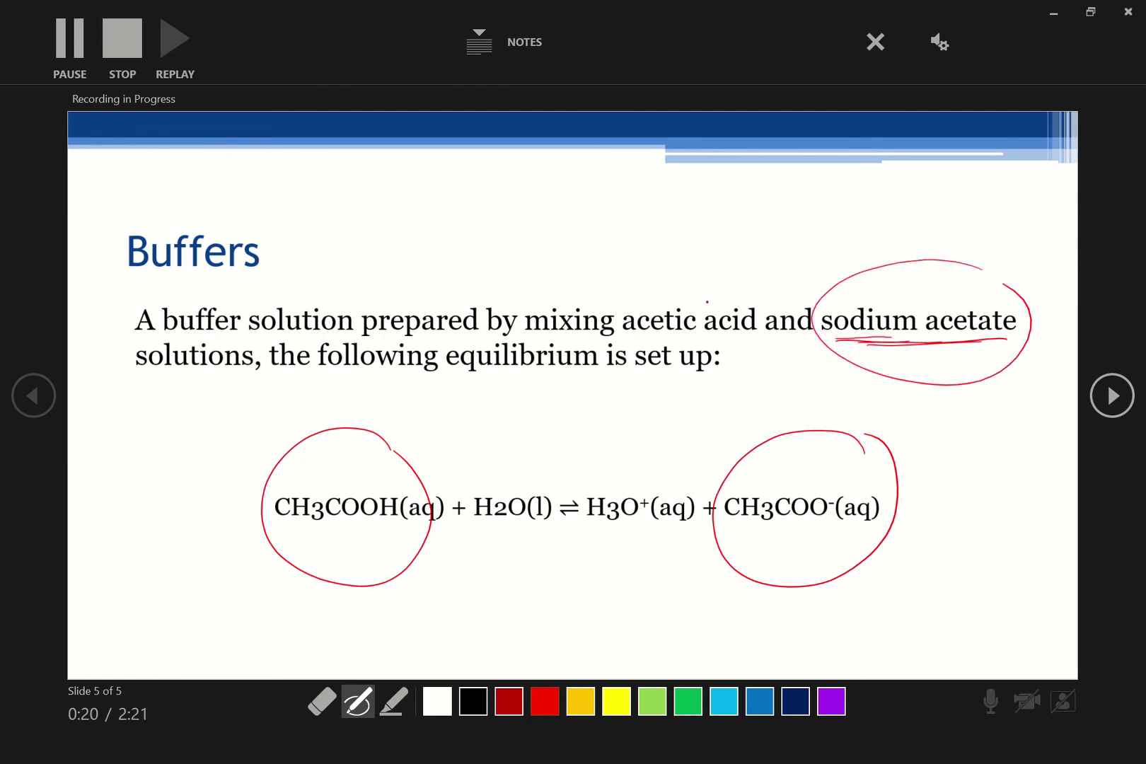
mouse_move(753, 286)
mouse_down()
mouse_move(619, 334)
mouse_move(768, 297)
mouse_up()
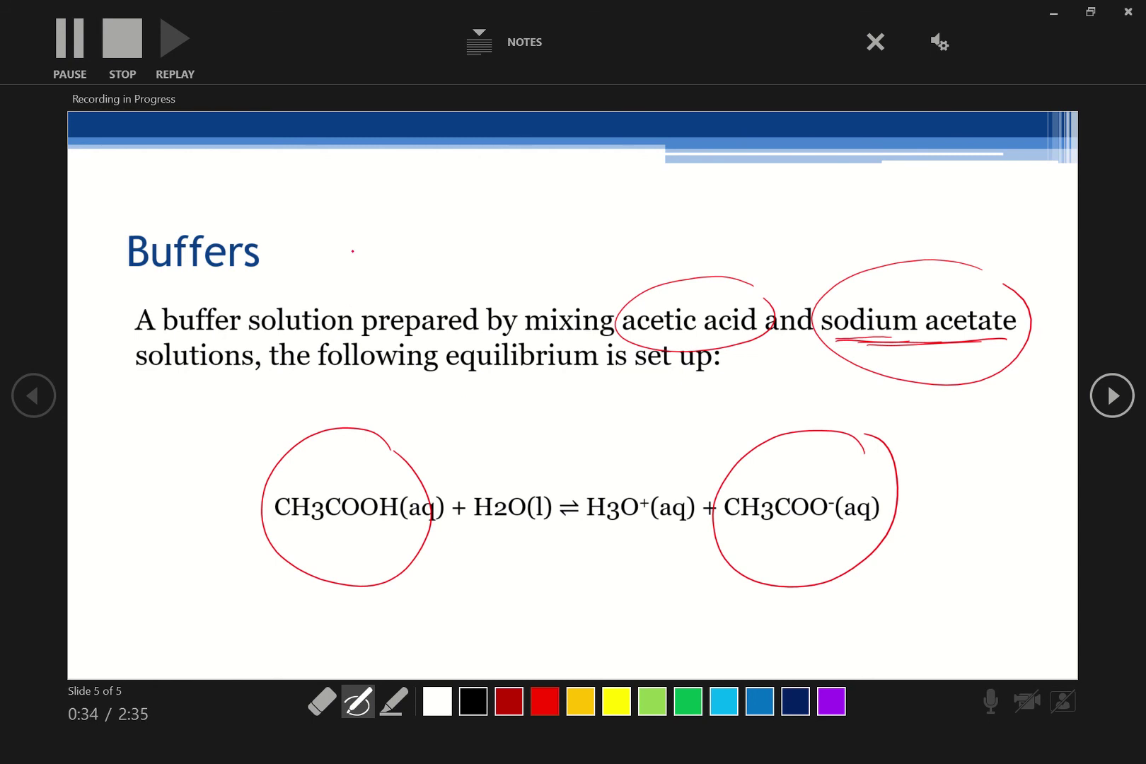
click(121, 39)
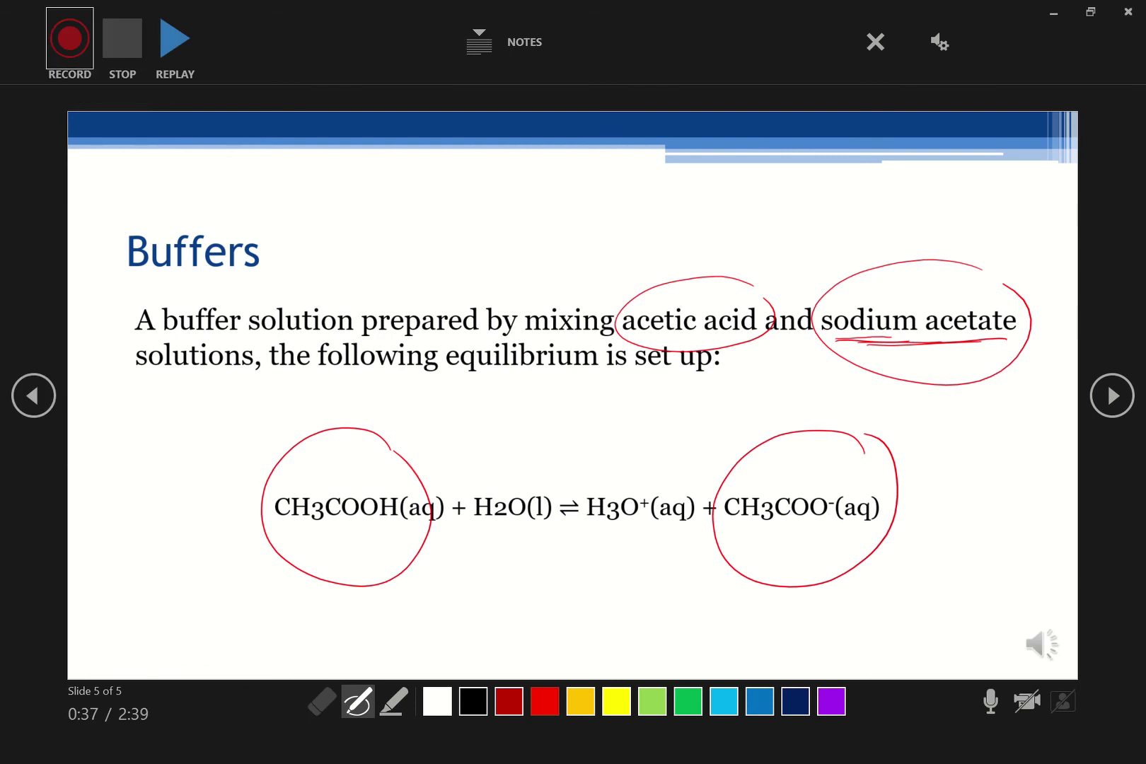
Step: Close the recording window and jump back to slide 1 of the deck
click(1127, 13)
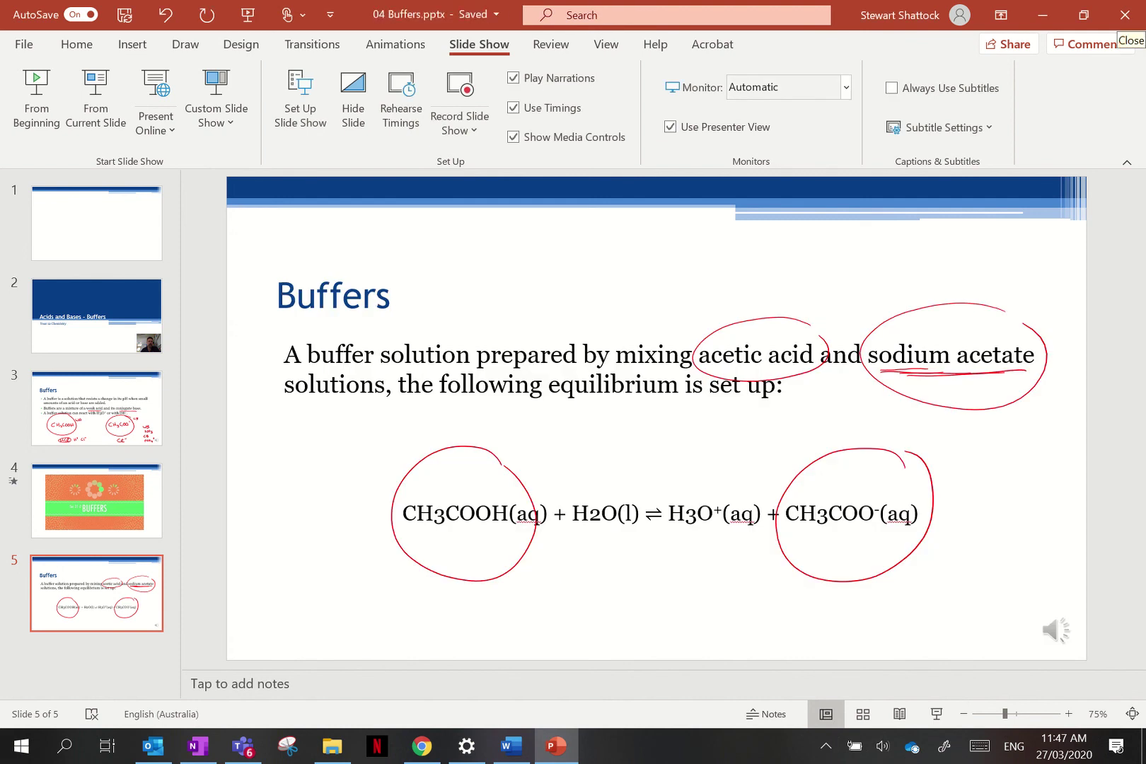
key(Home)
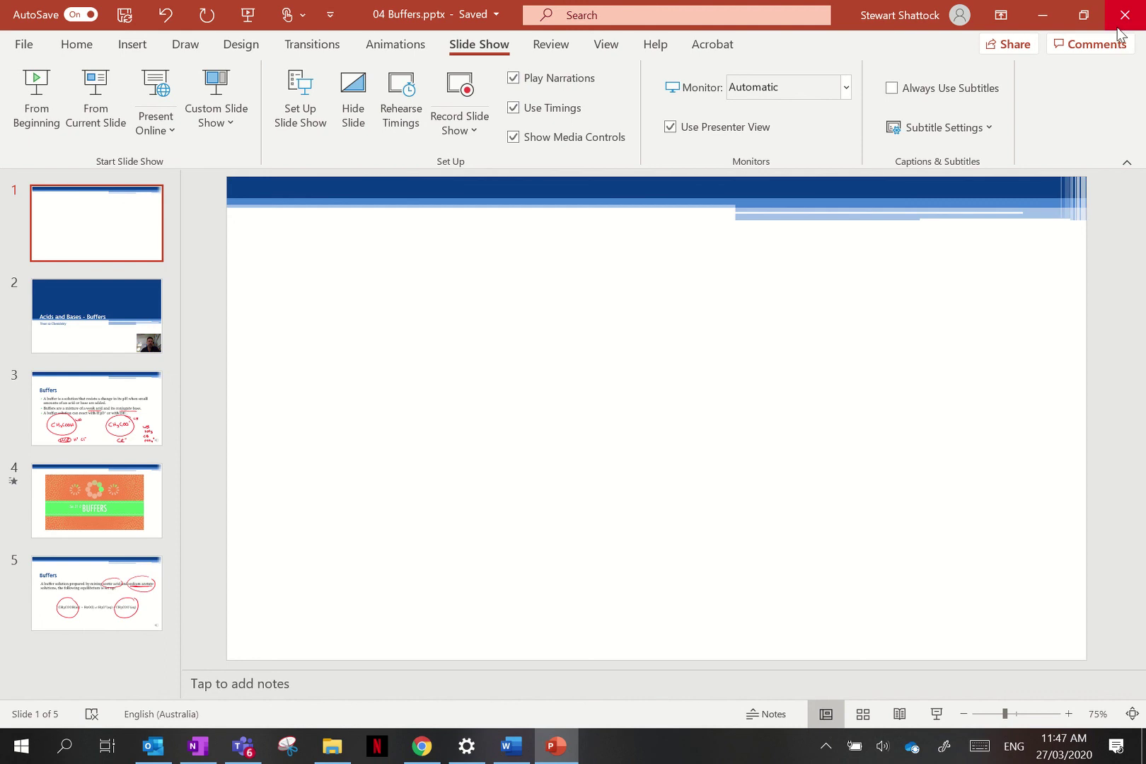
key(XF86AudioRaiseVolume)
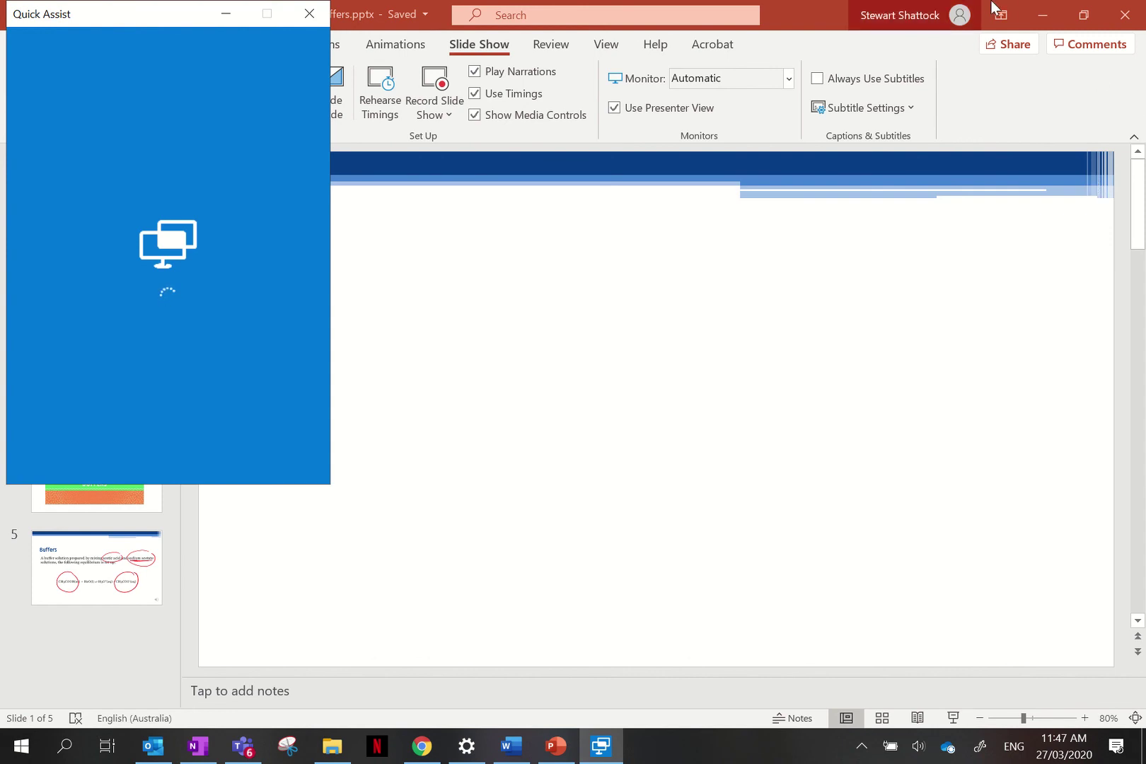
Step: Close the Quick Assist window to bring the Buffers deck back on slide 1
mouse_move(528, 8)
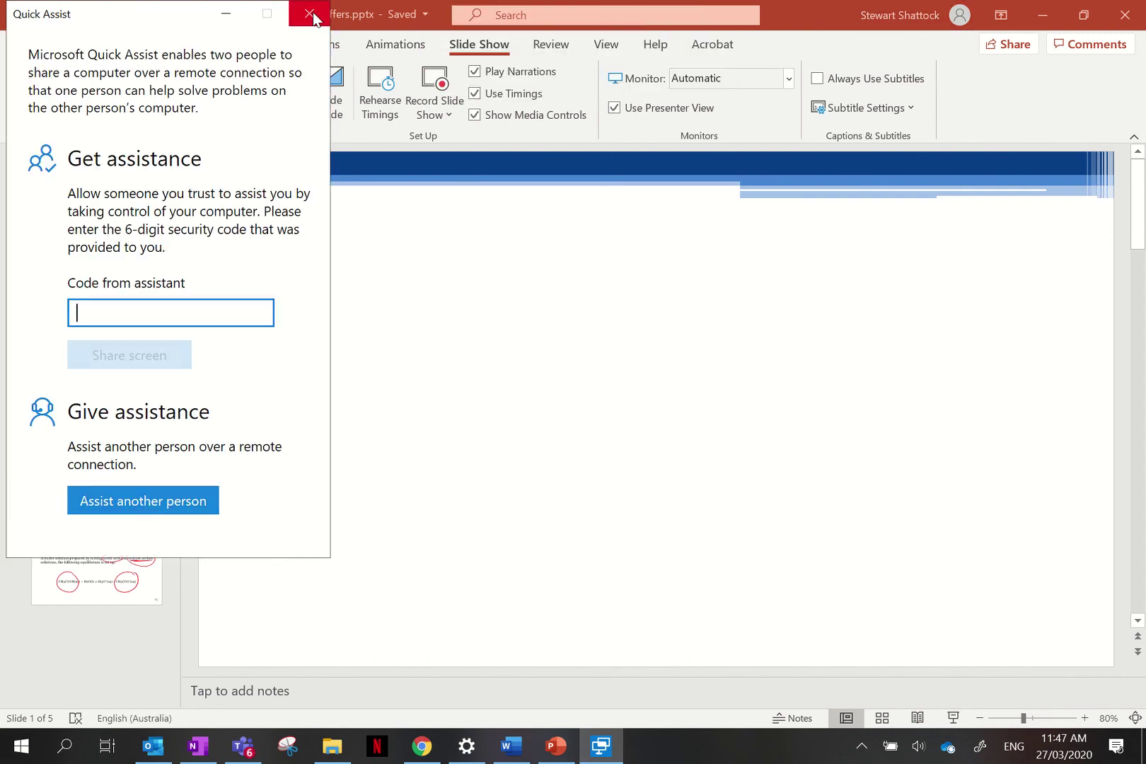
click(309, 14)
mouse_move(545, 7)
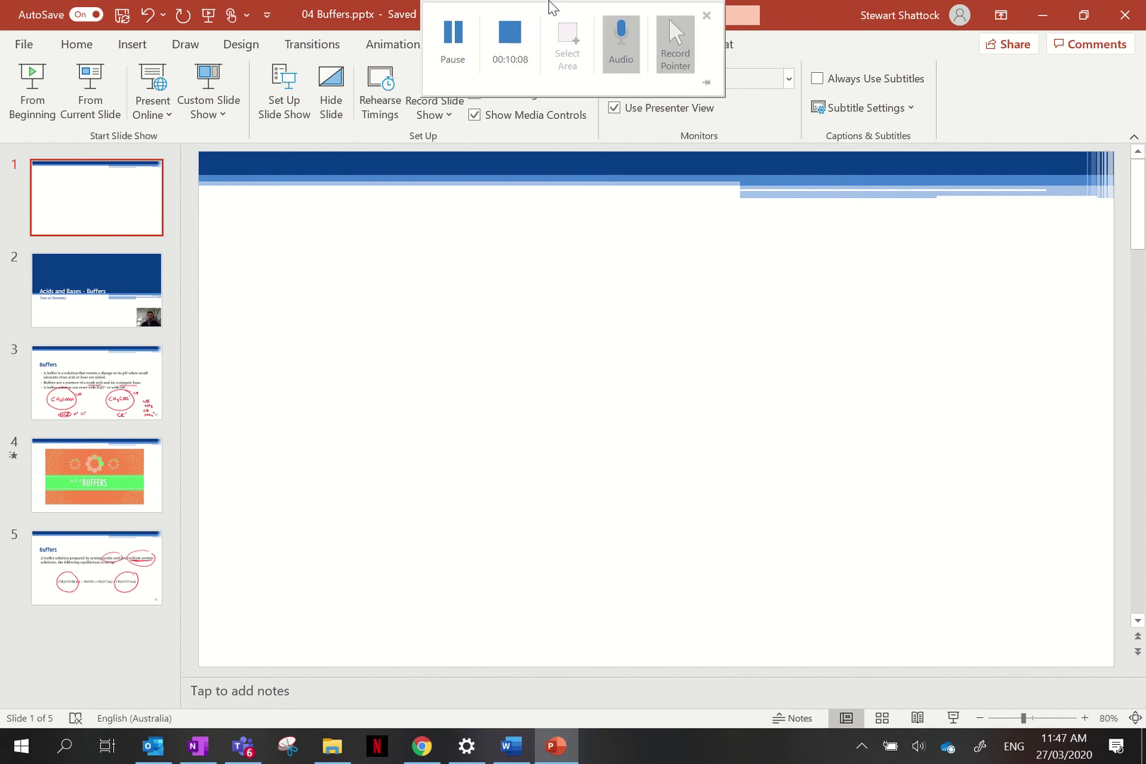